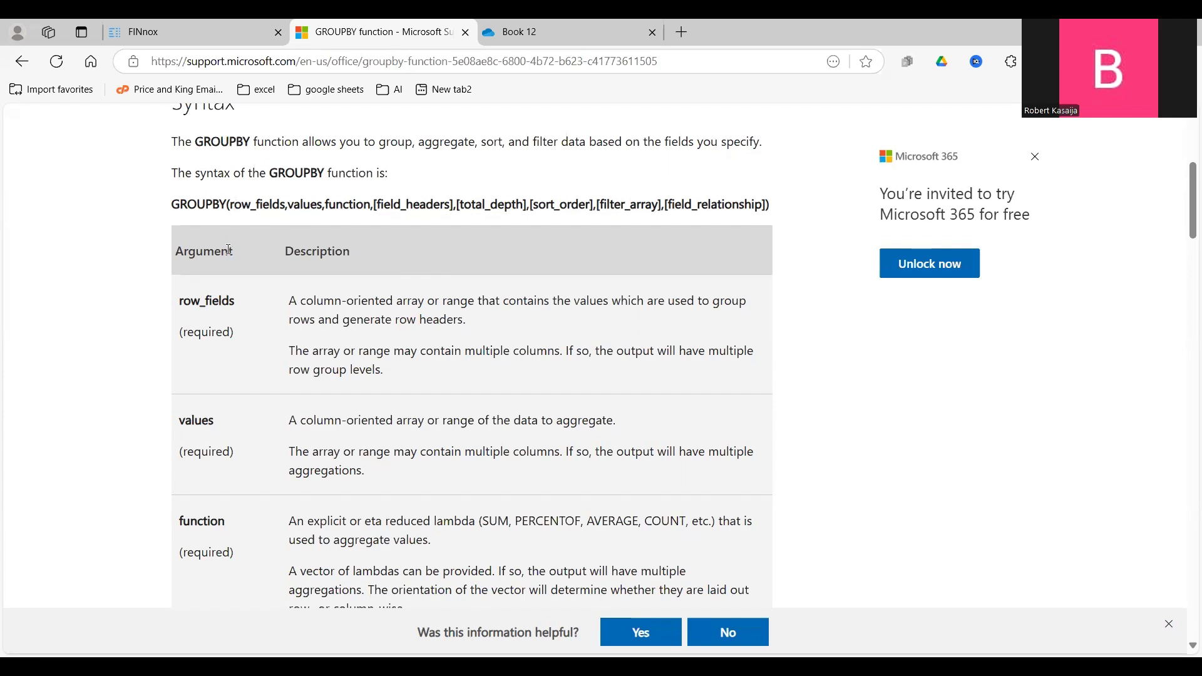
Read the GROUPBY syntax introduction and the descriptions of the row_fields, values and function arguments.
left_click_drag(193, 142, 389, 175)
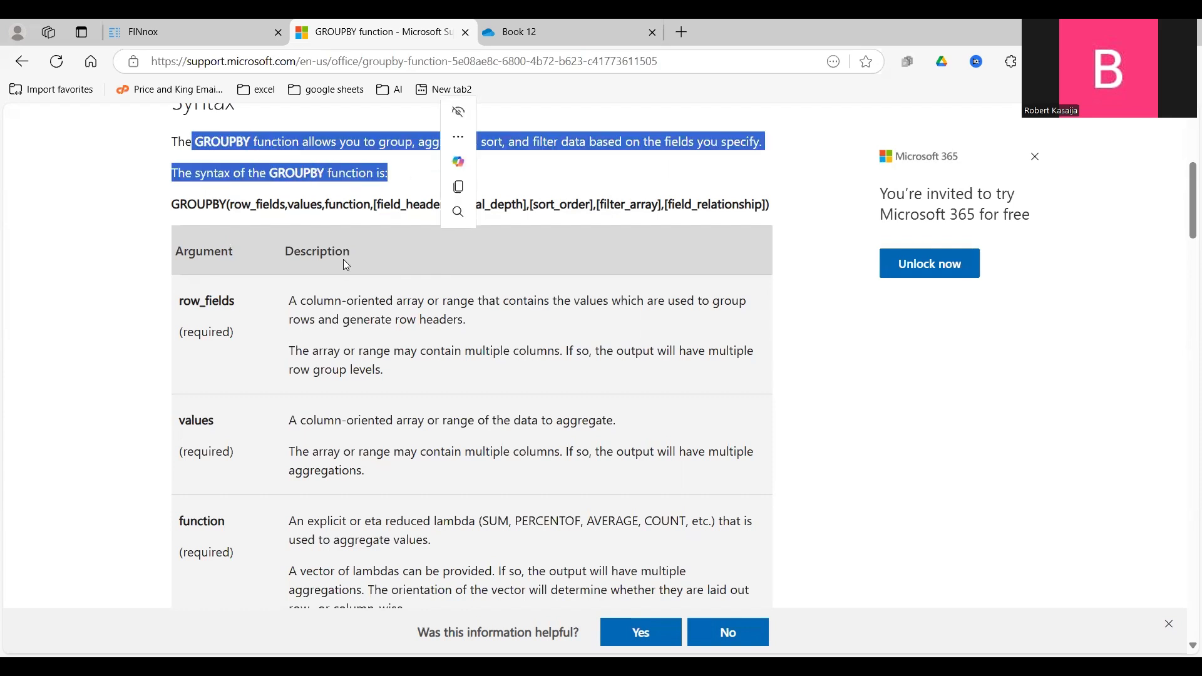
left_click_drag(180, 301, 385, 370)
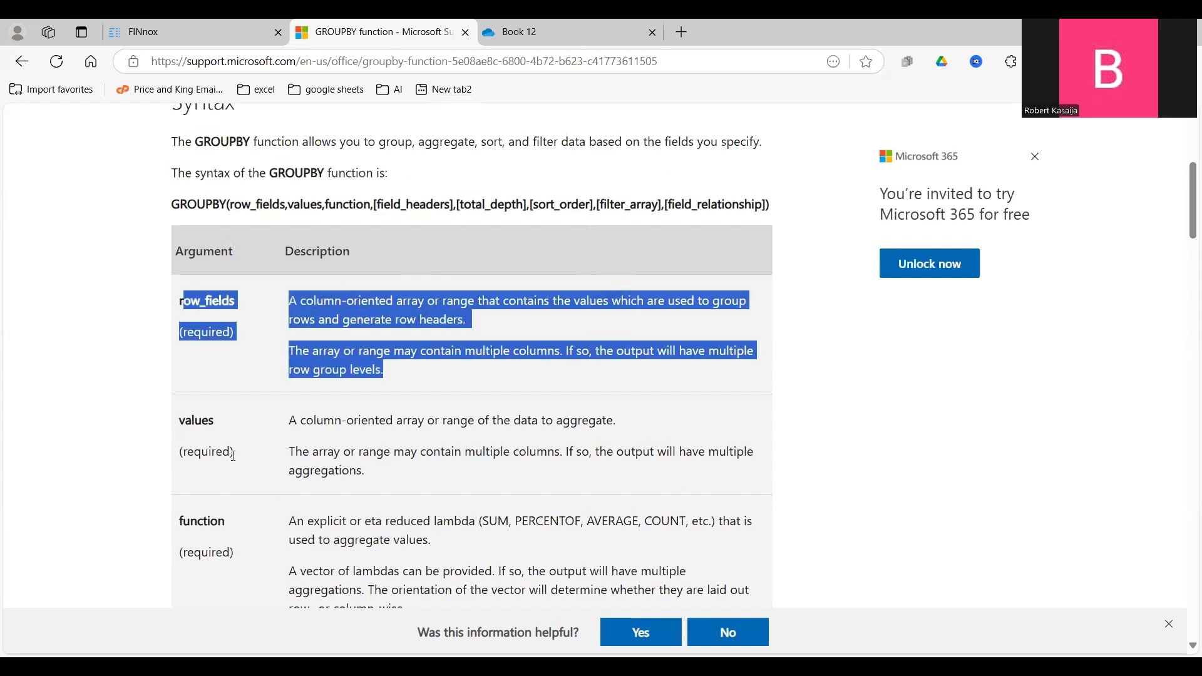
left_click_drag(288, 421, 610, 425)
left_click_drag(347, 540, 456, 552)
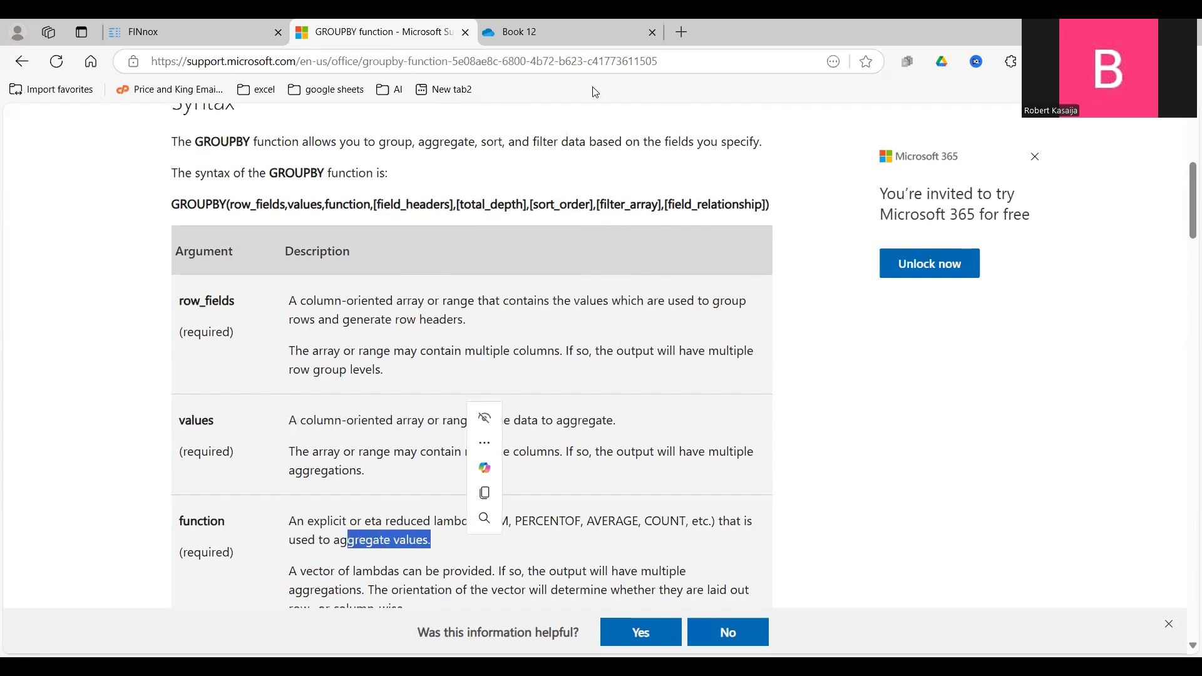
Switch to the Book 12 workbook and start a GROUPBY formula in cell H4.
left_click(567, 32)
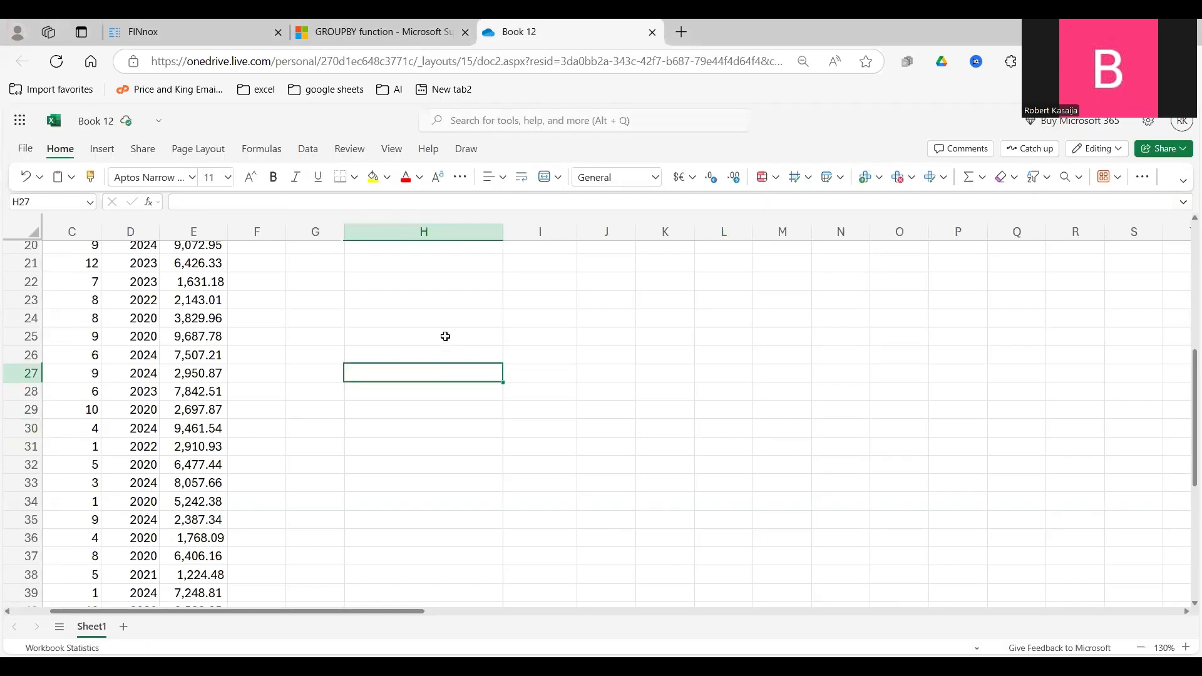
left_click_drag(1187, 369, 1183, 235)
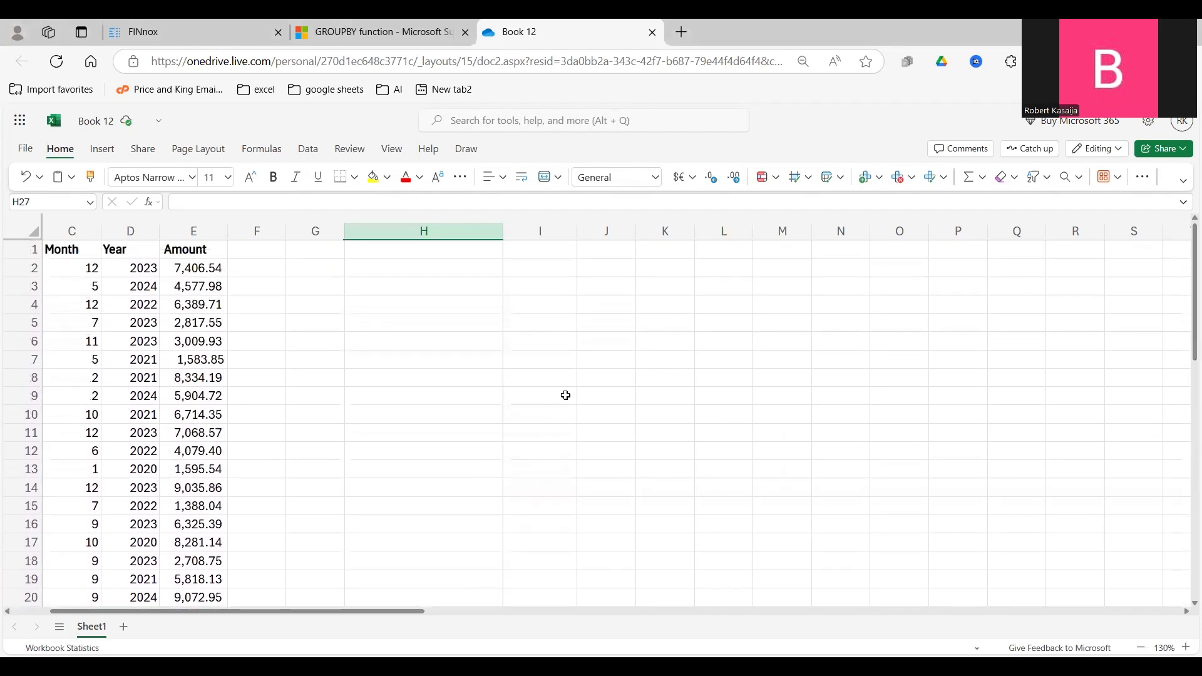
left_click(373, 304)
type("=G")
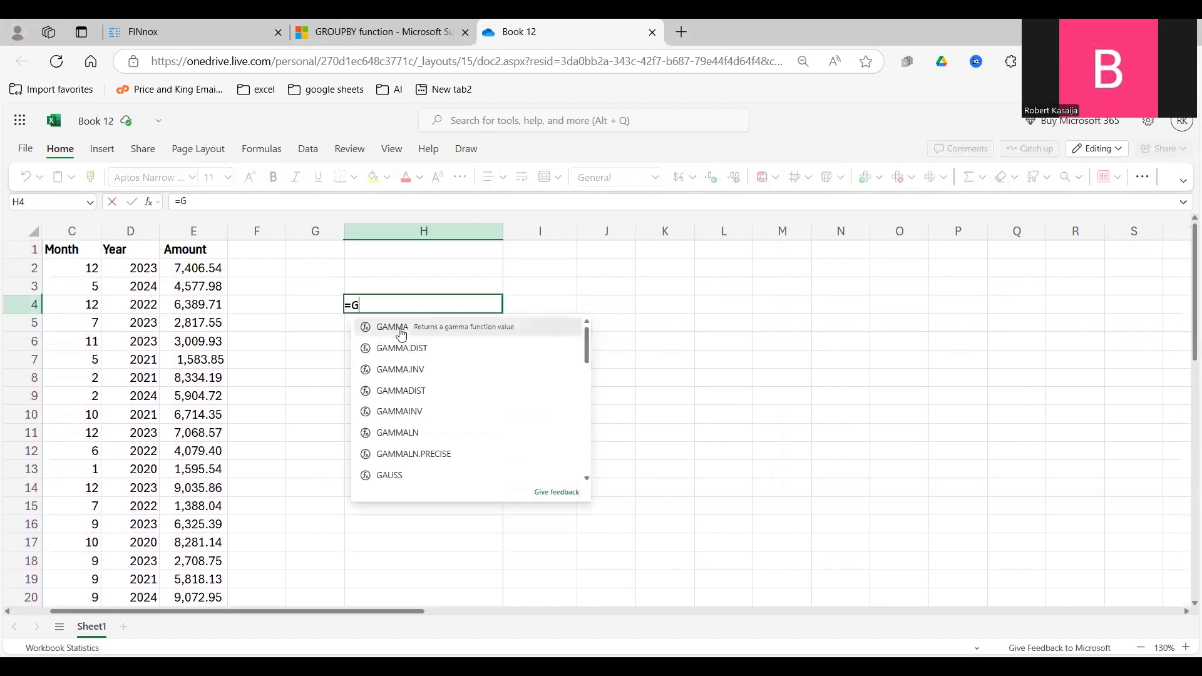
type("ROUP")
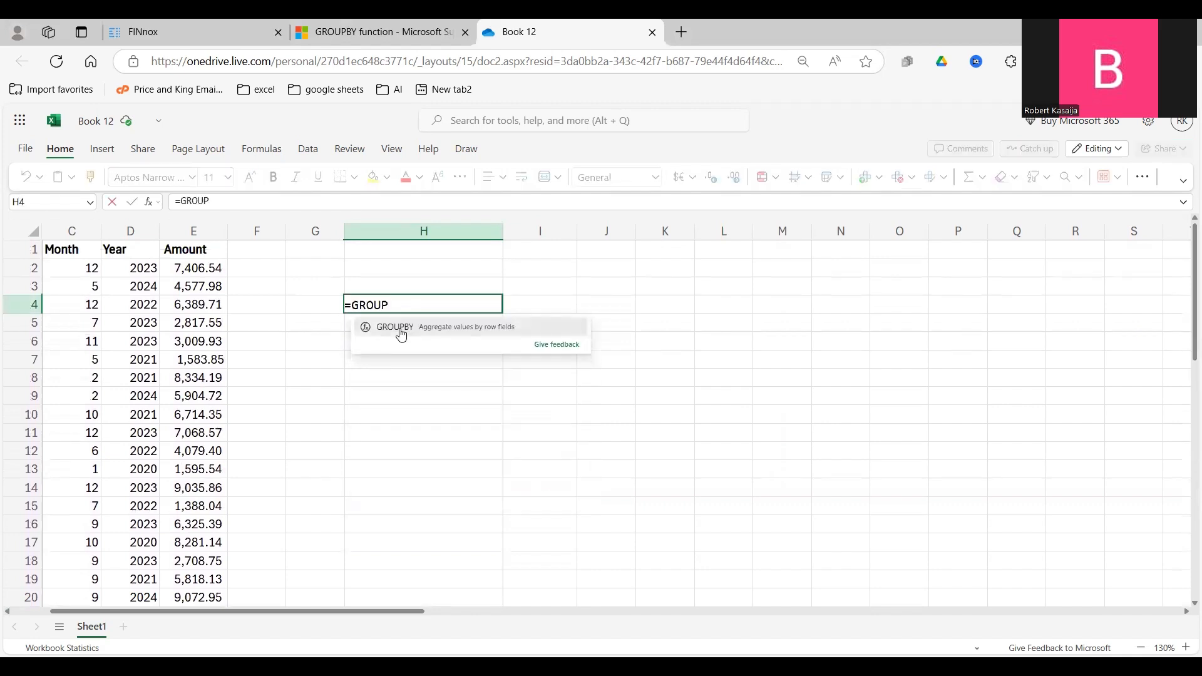
type("BY")
left_click(399, 328)
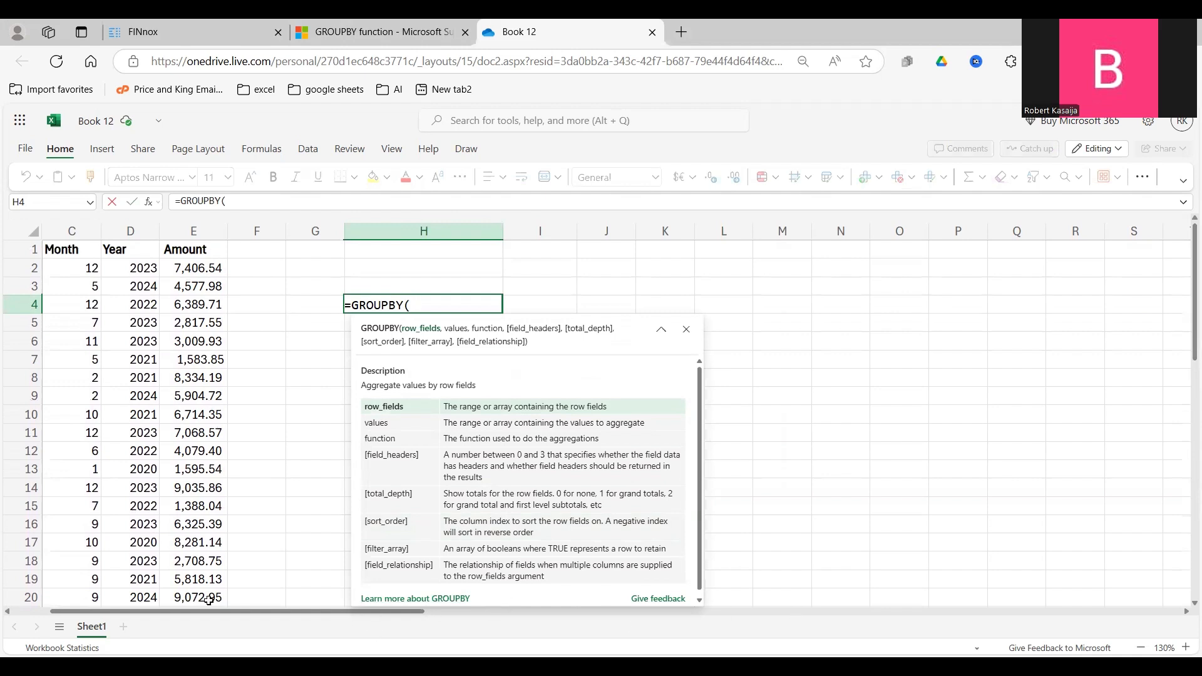
Supply the Saleman column, B1:B51, as the row_fields argument of the GROUPBY formula.
left_click_drag(52, 618, 14, 601)
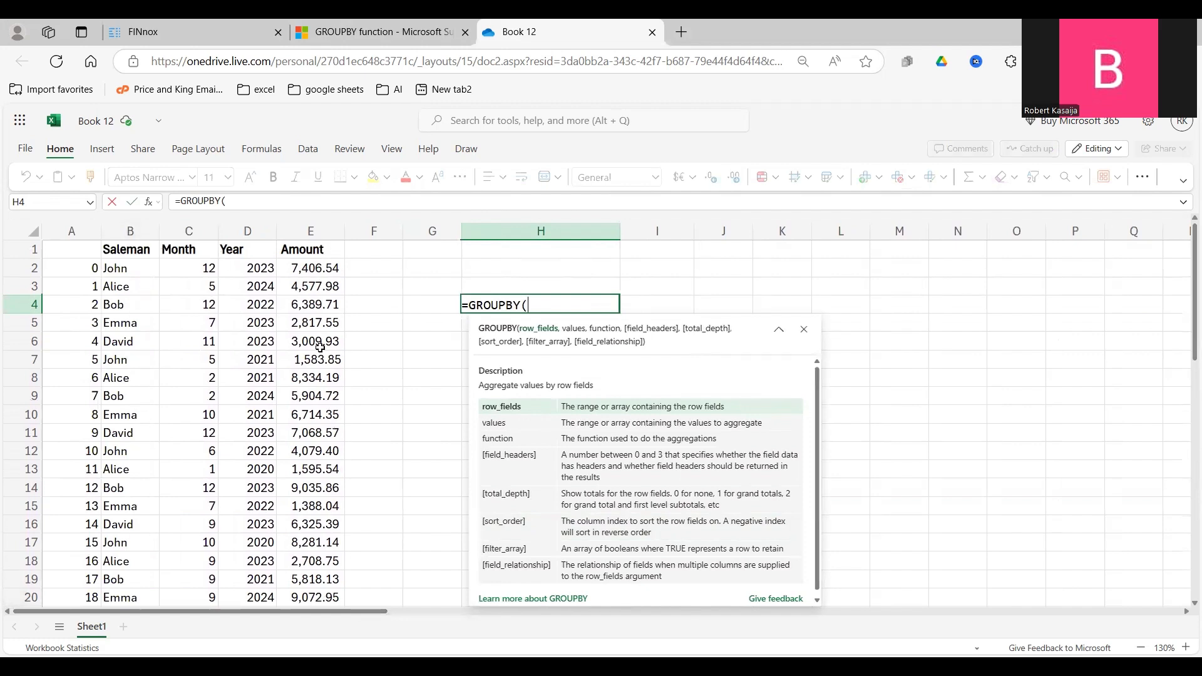
left_click(137, 248)
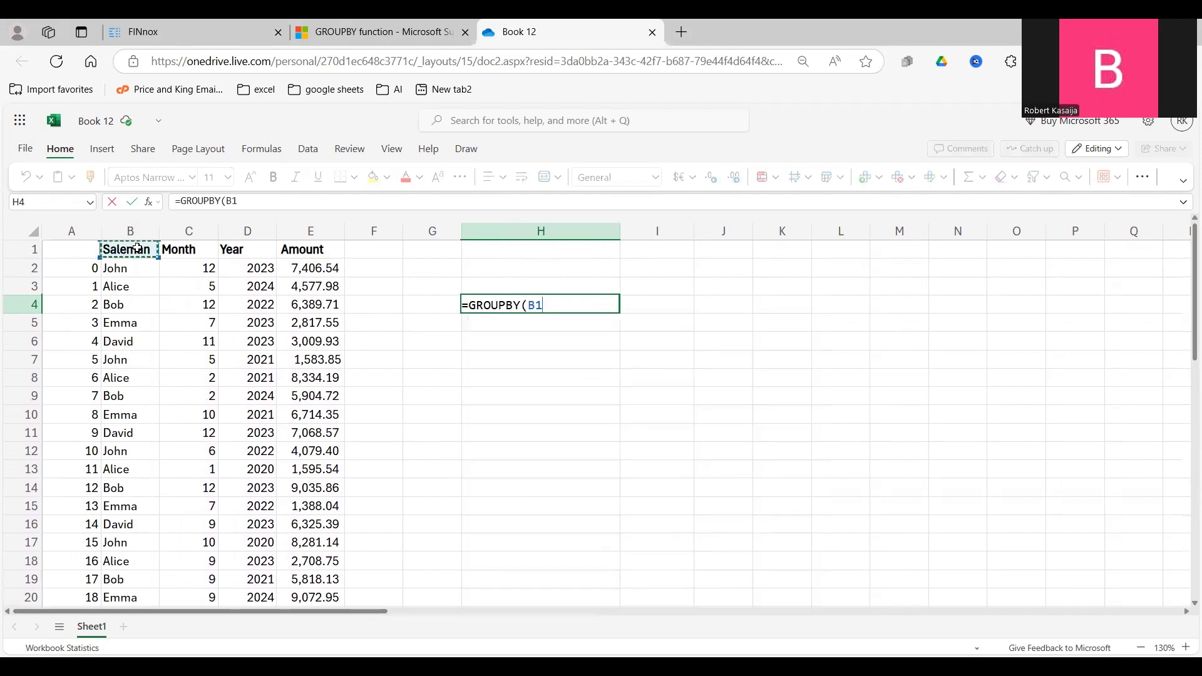
key("ctrl+shift+Down")
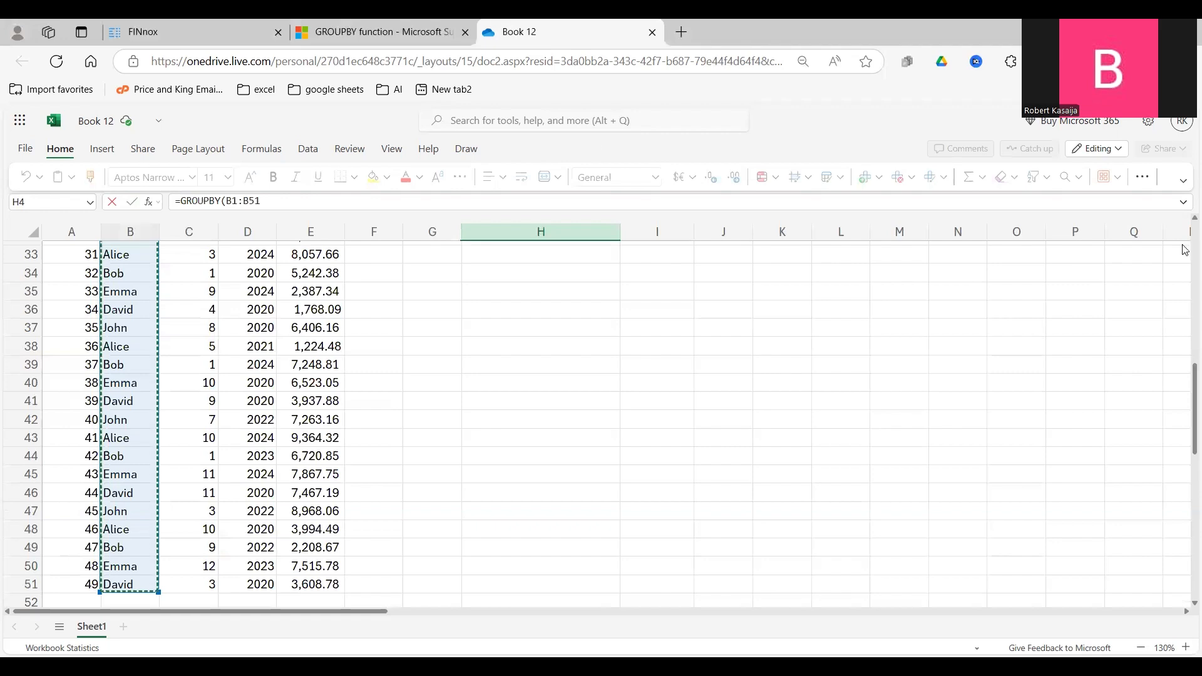
left_click_drag(1193, 376, 1184, 199)
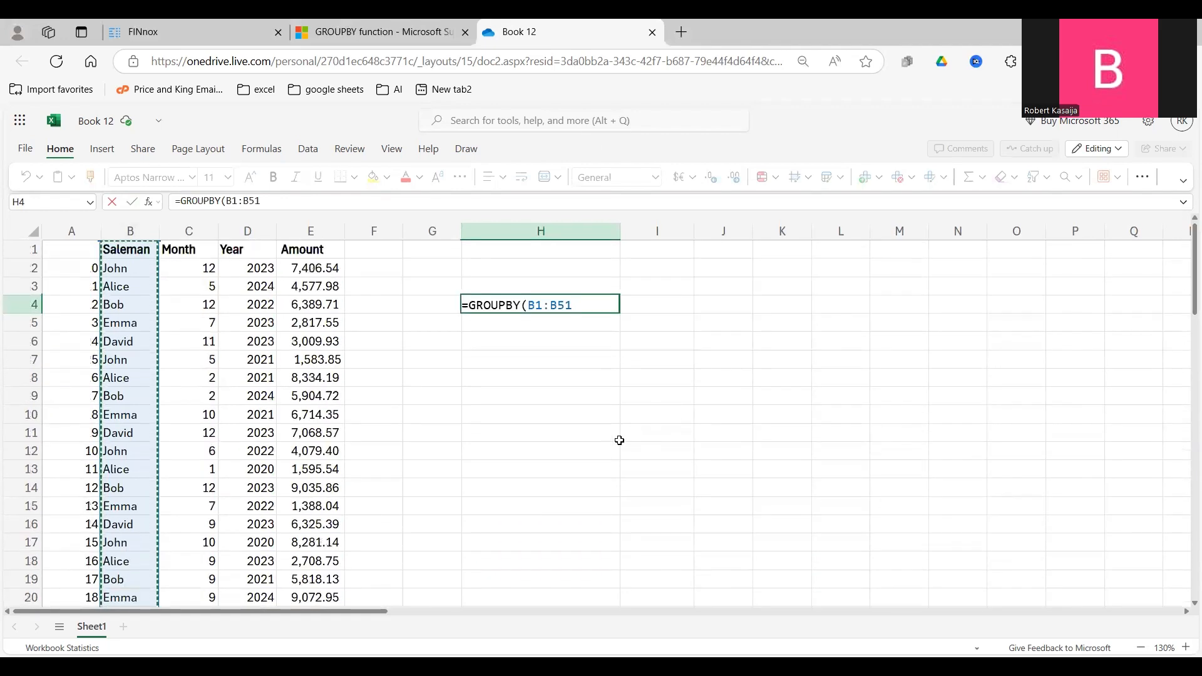
type(",")
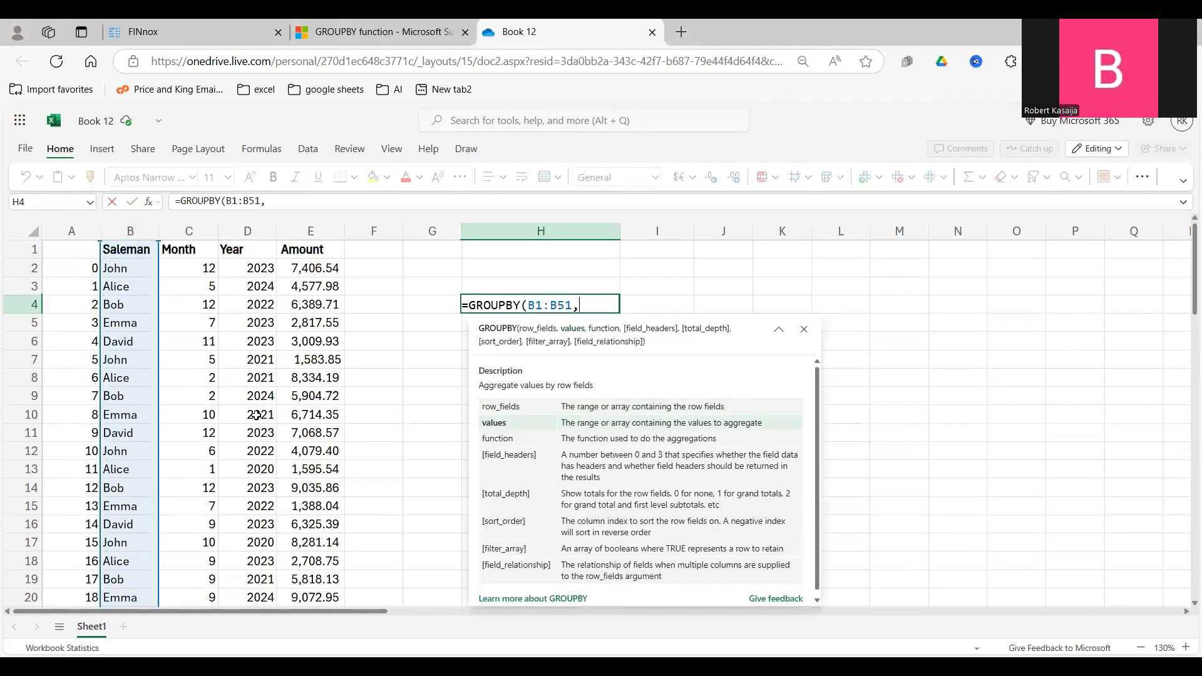
Supply the Amount column, E1:E51, as the values argument of the GROUPBY formula.
left_click(322, 250)
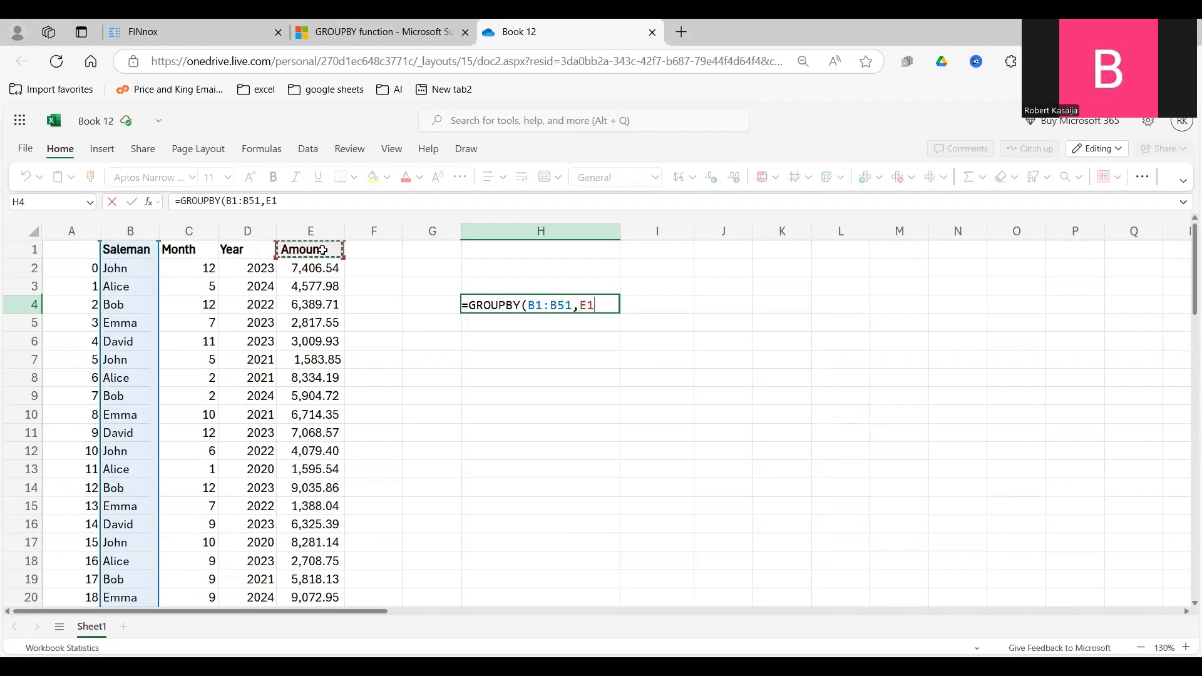
key("ctrl+shift+Down")
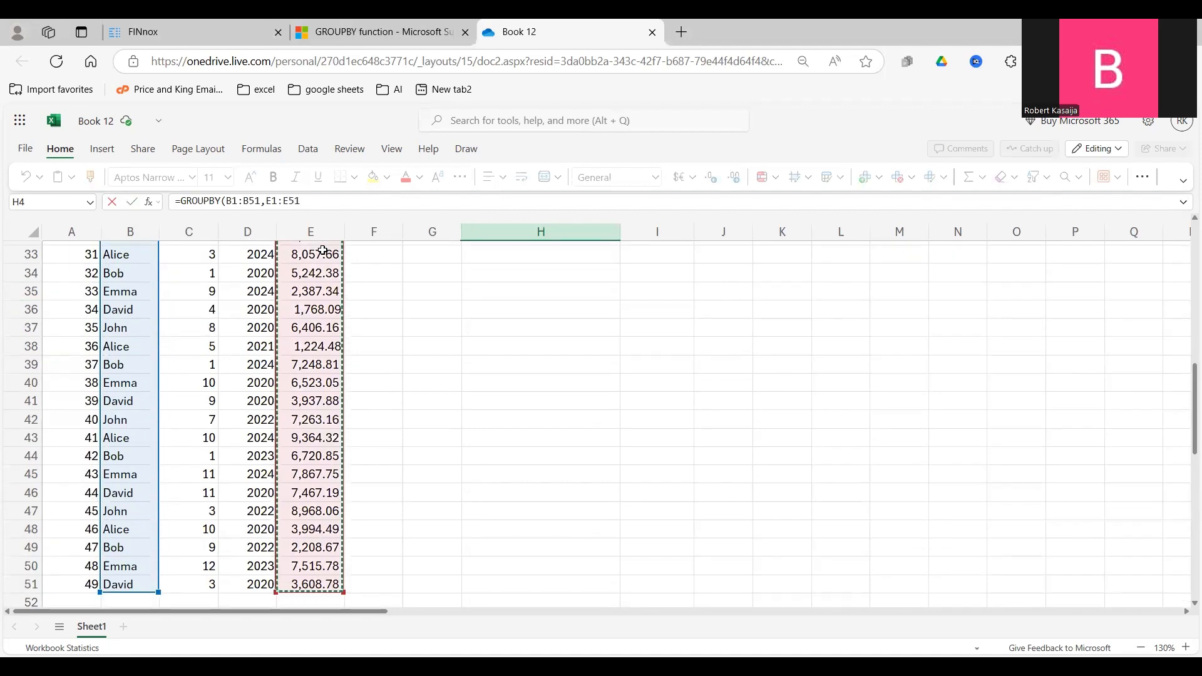
type(",")
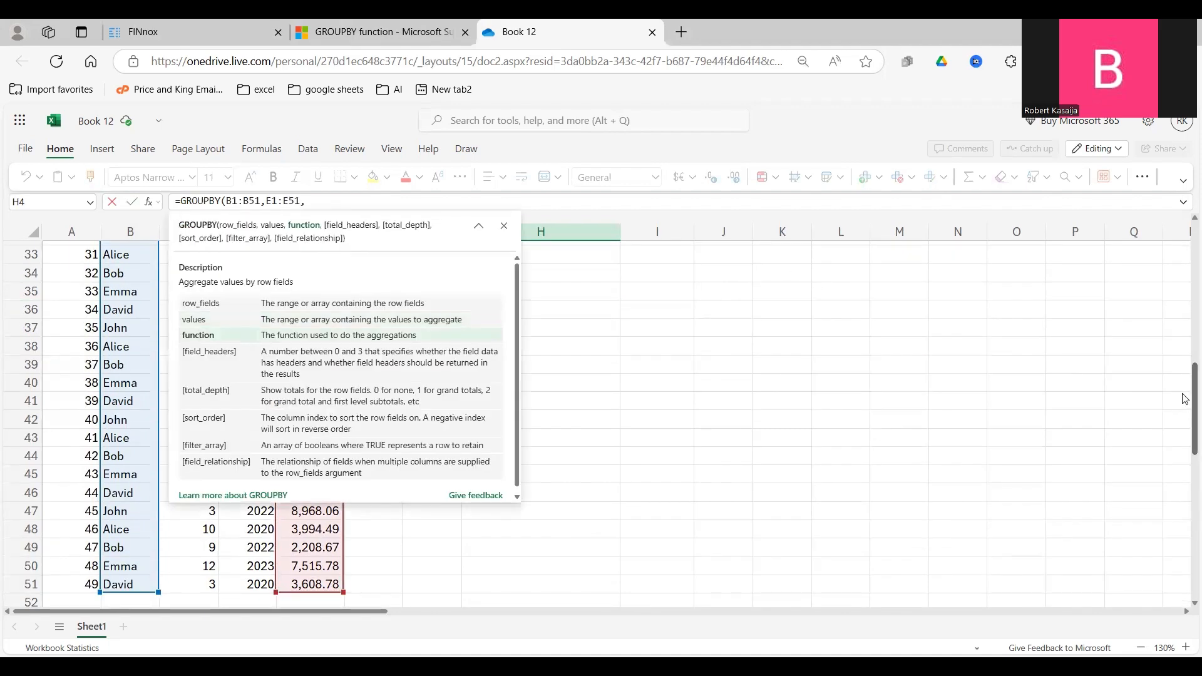
left_click_drag(1194, 399, 1194, 244)
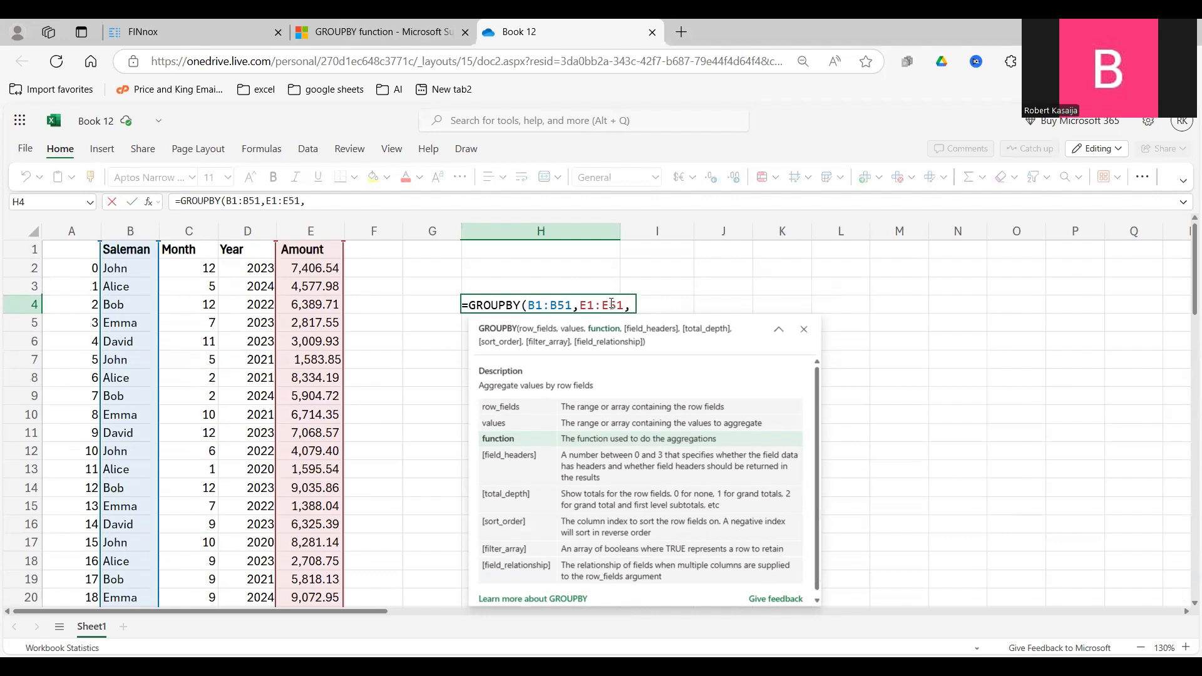
mouse_move(612, 304)
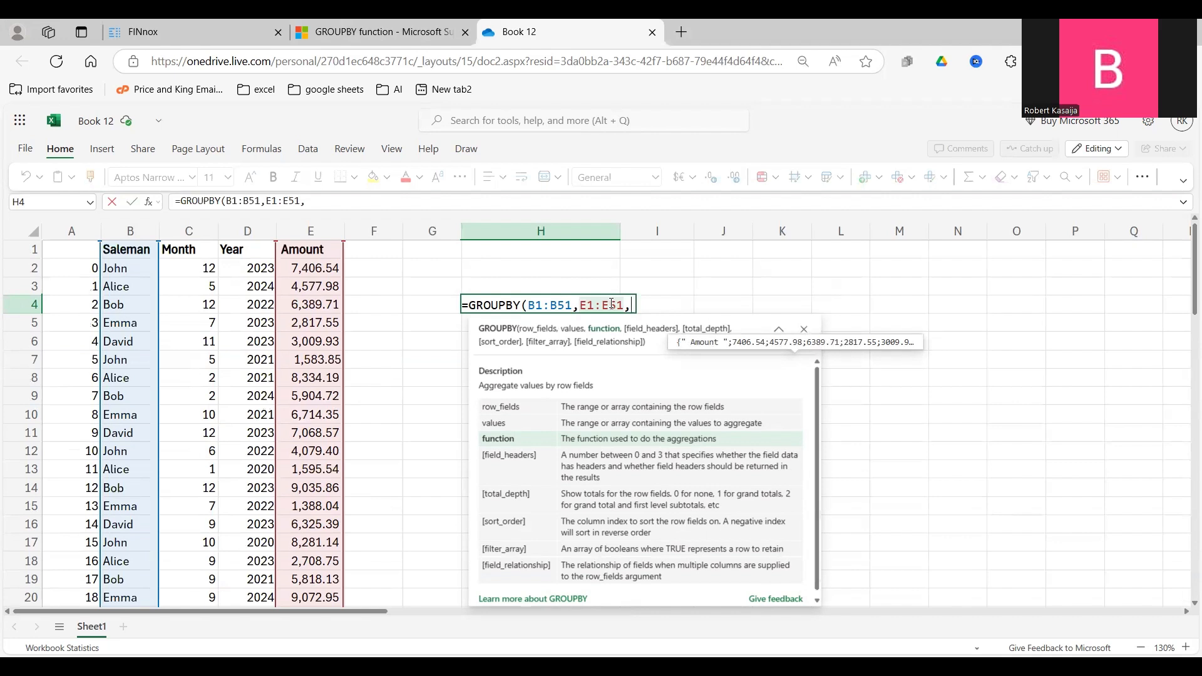
Use SUM as the aggregation function and enter the completed GROUPBY formula.
type("SU")
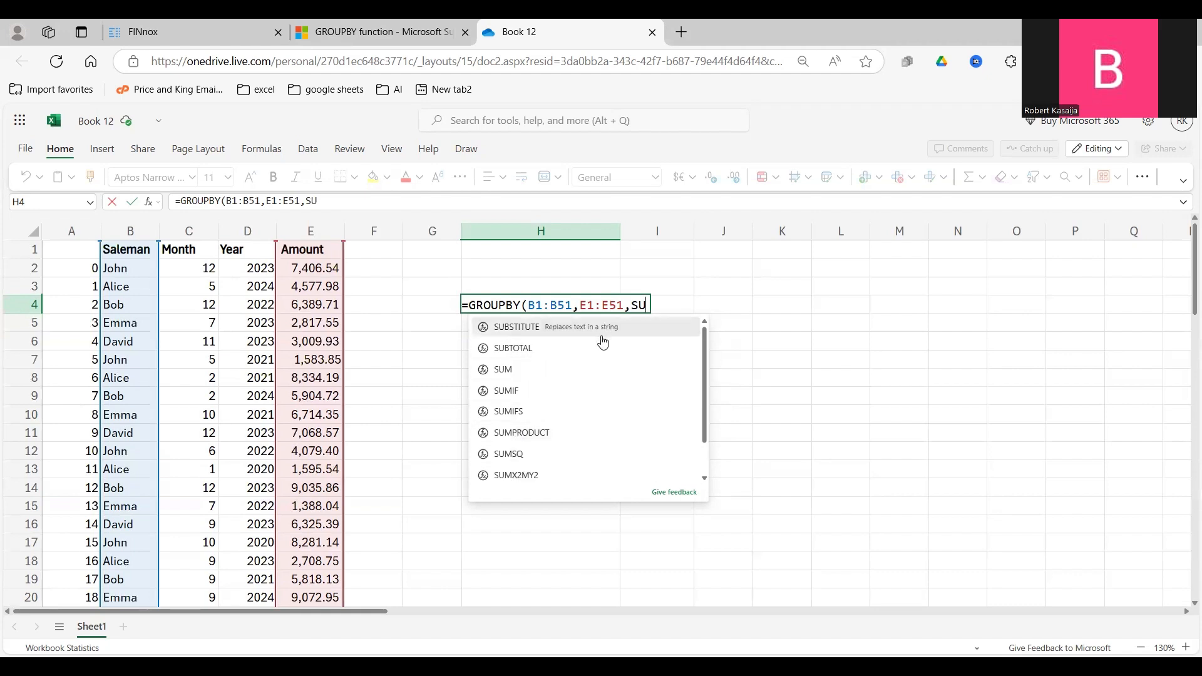
type("m")
key("BackSpace")
type("M")
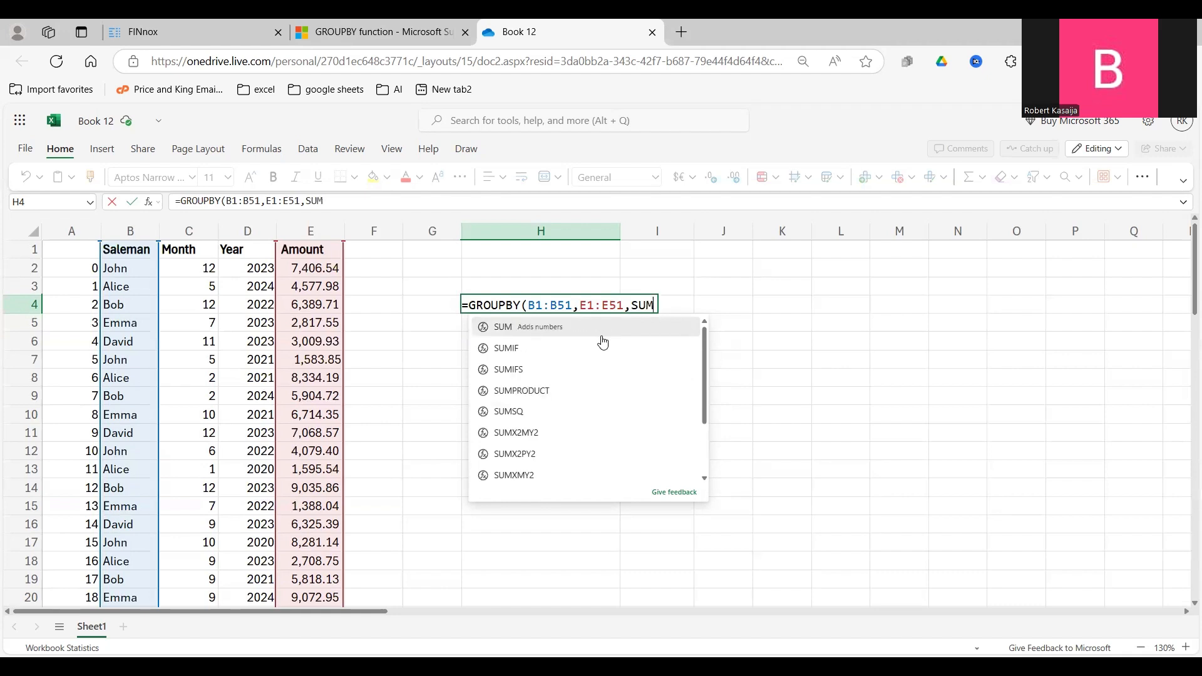
type(")")
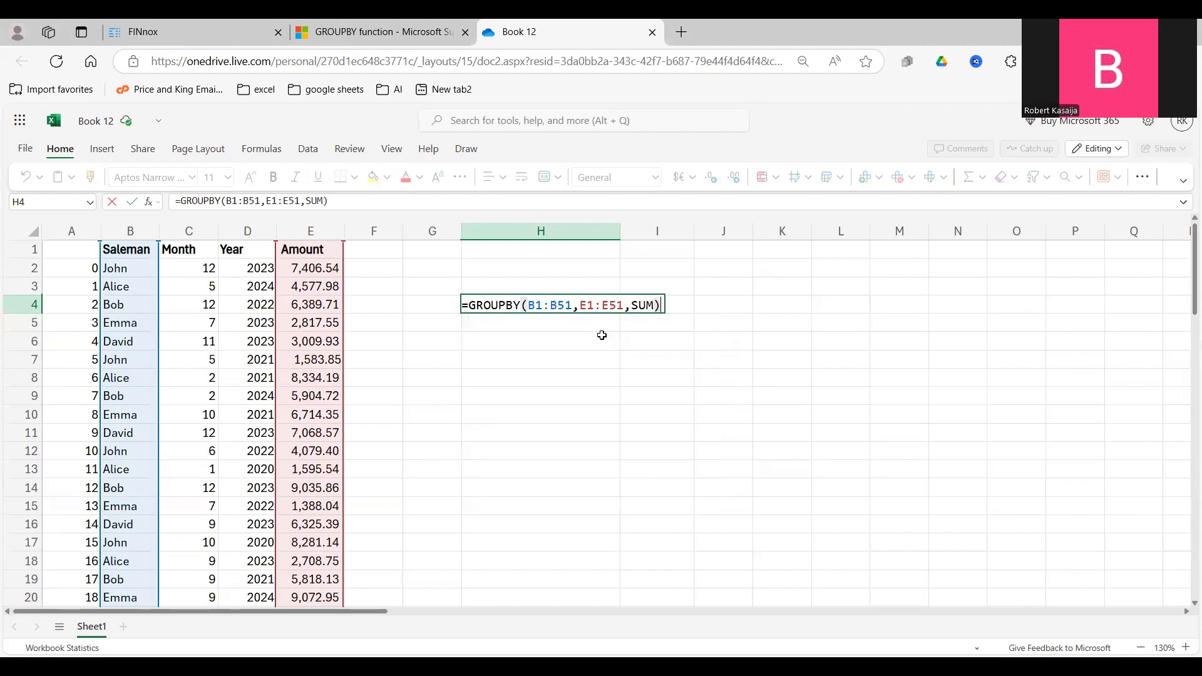
key("Return")
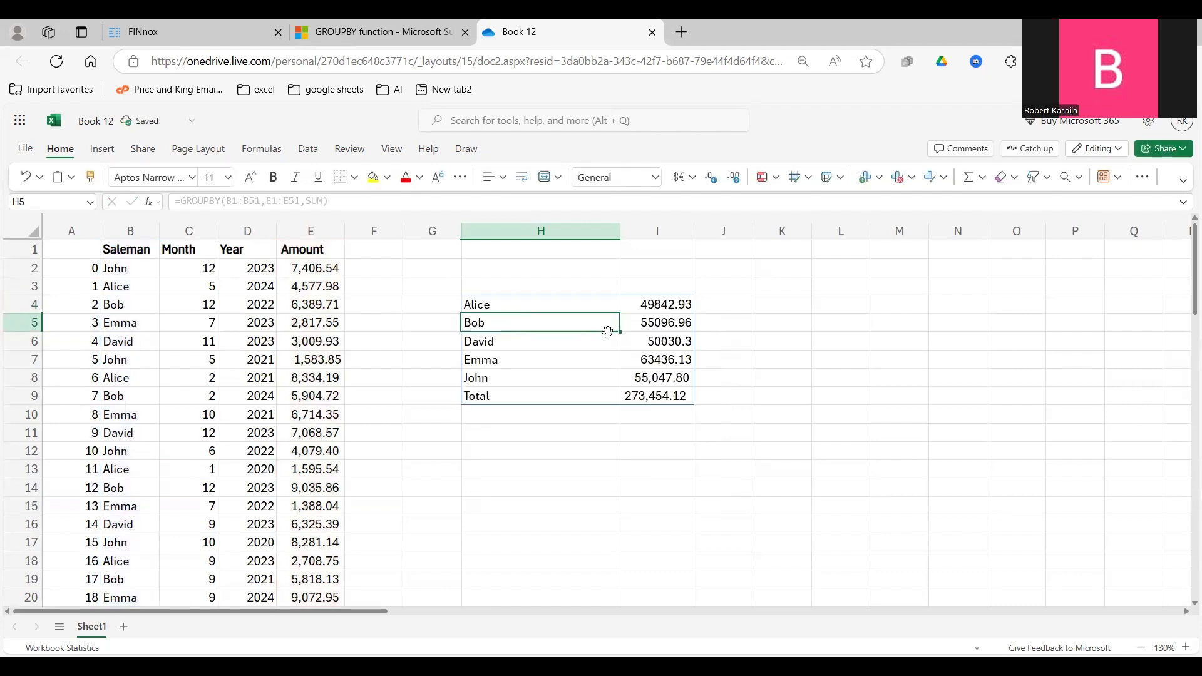
Examine the grouped names and their summed amounts in the GROUPBY result below H4.
left_click(523, 305)
left_click(536, 363)
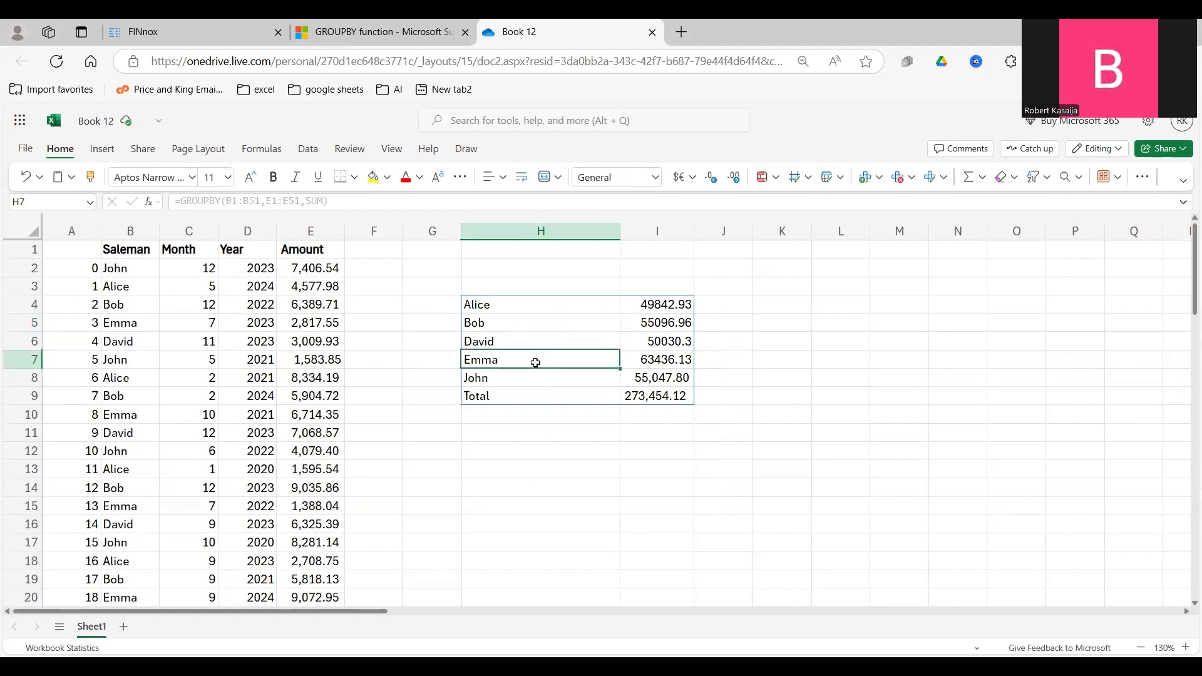
left_click_drag(505, 304, 505, 377)
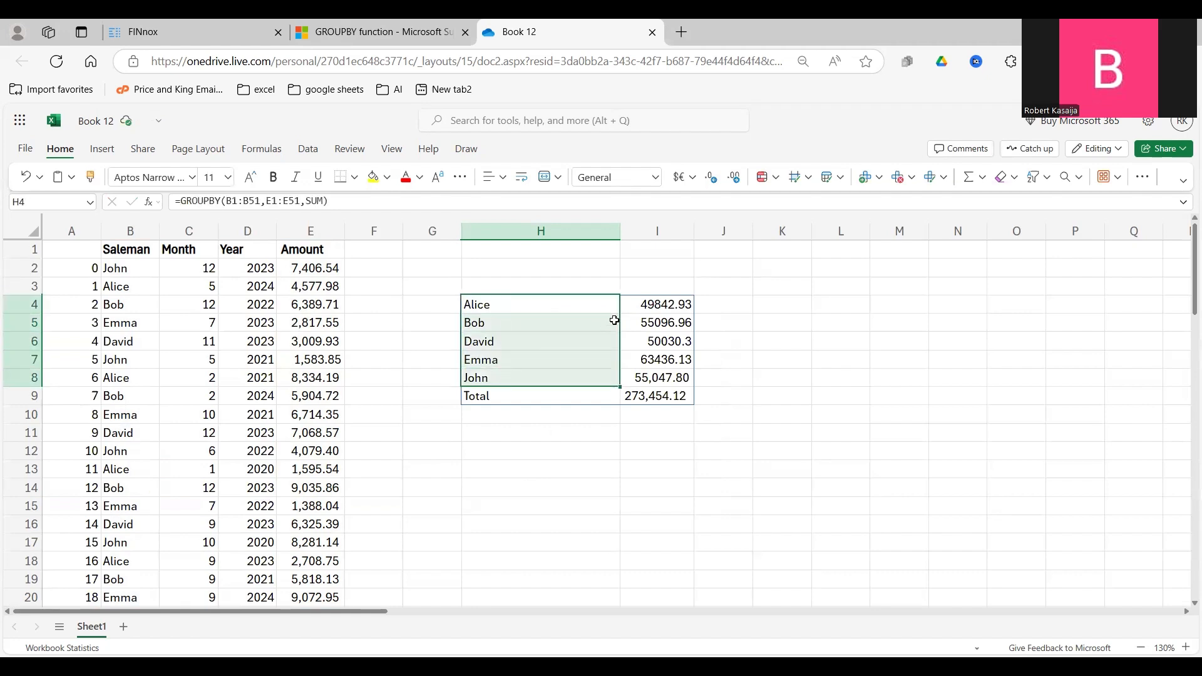
left_click_drag(648, 304, 658, 378)
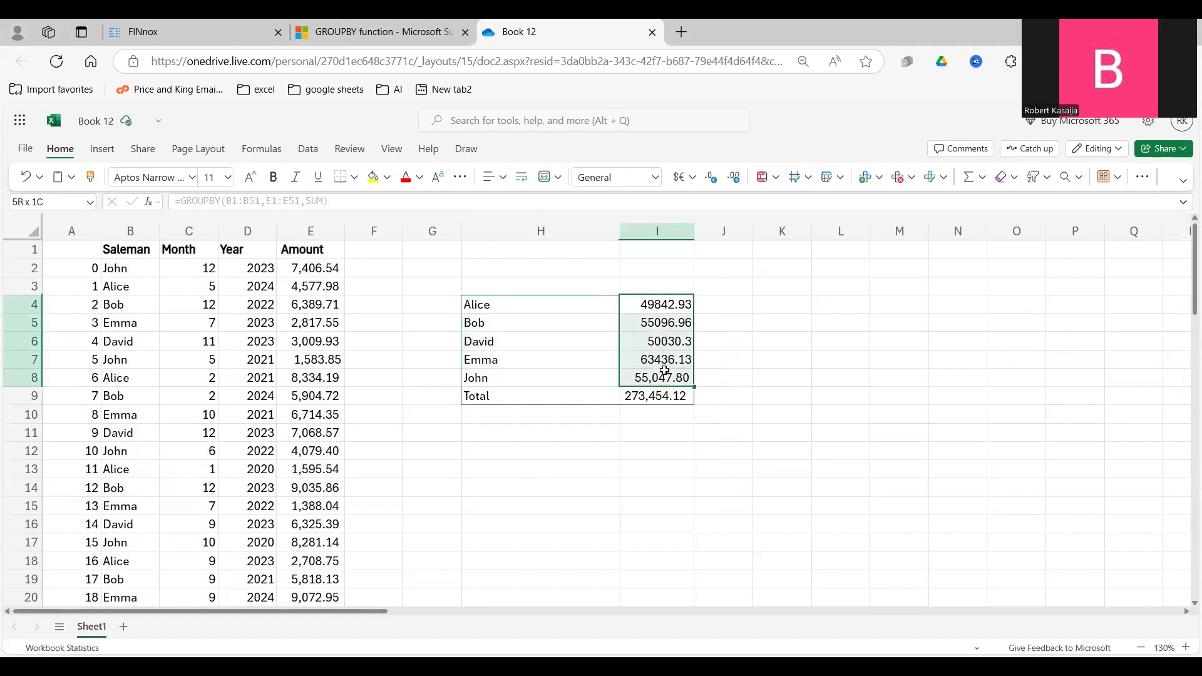
left_click(487, 341)
left_click(661, 343)
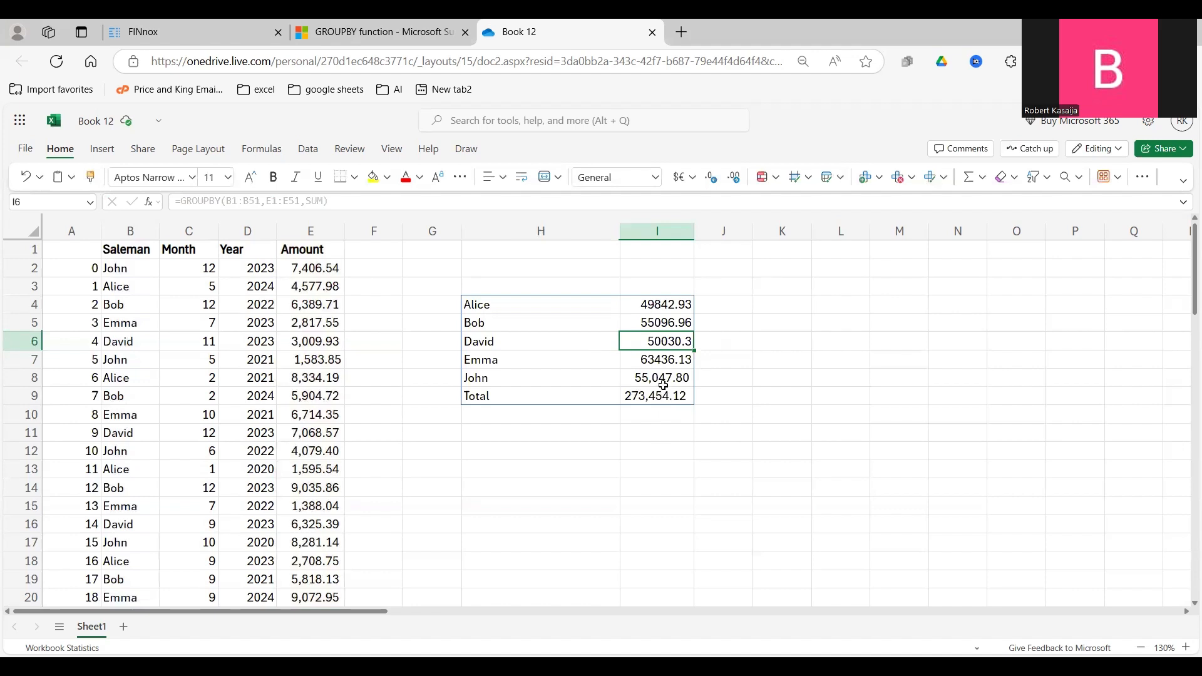
Add a field_headers argument of 3 to the GROUPBY formula in H4 and check the header row.
left_click(497, 305)
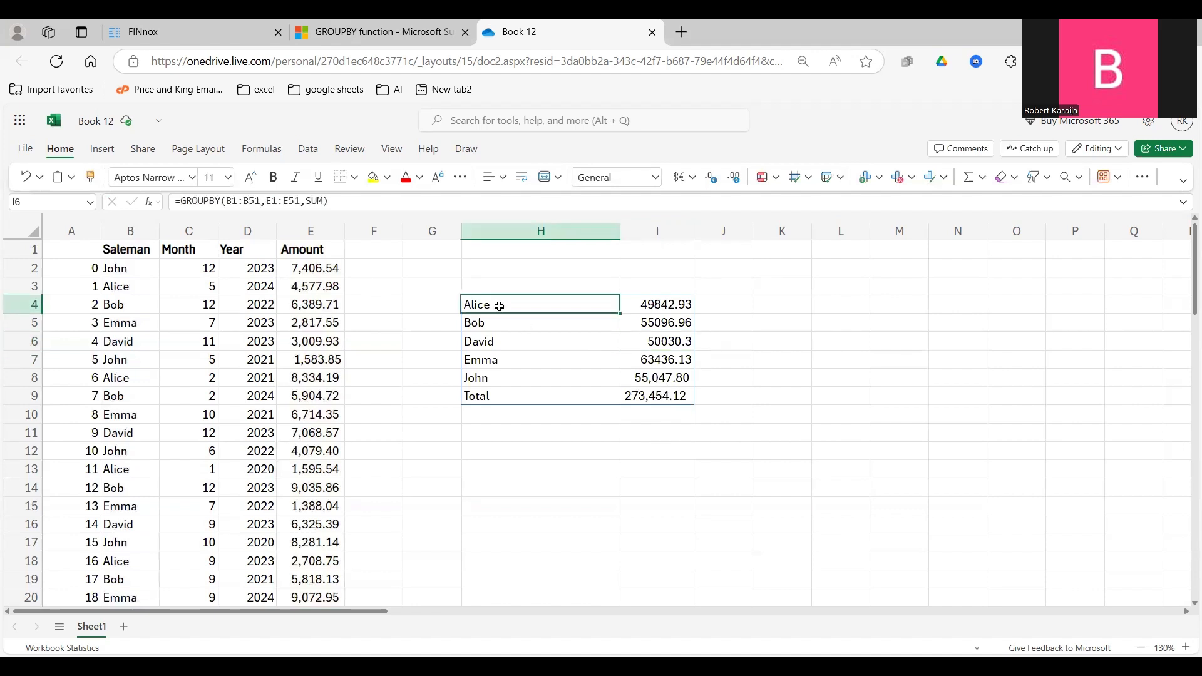
left_click(324, 201)
type(",")
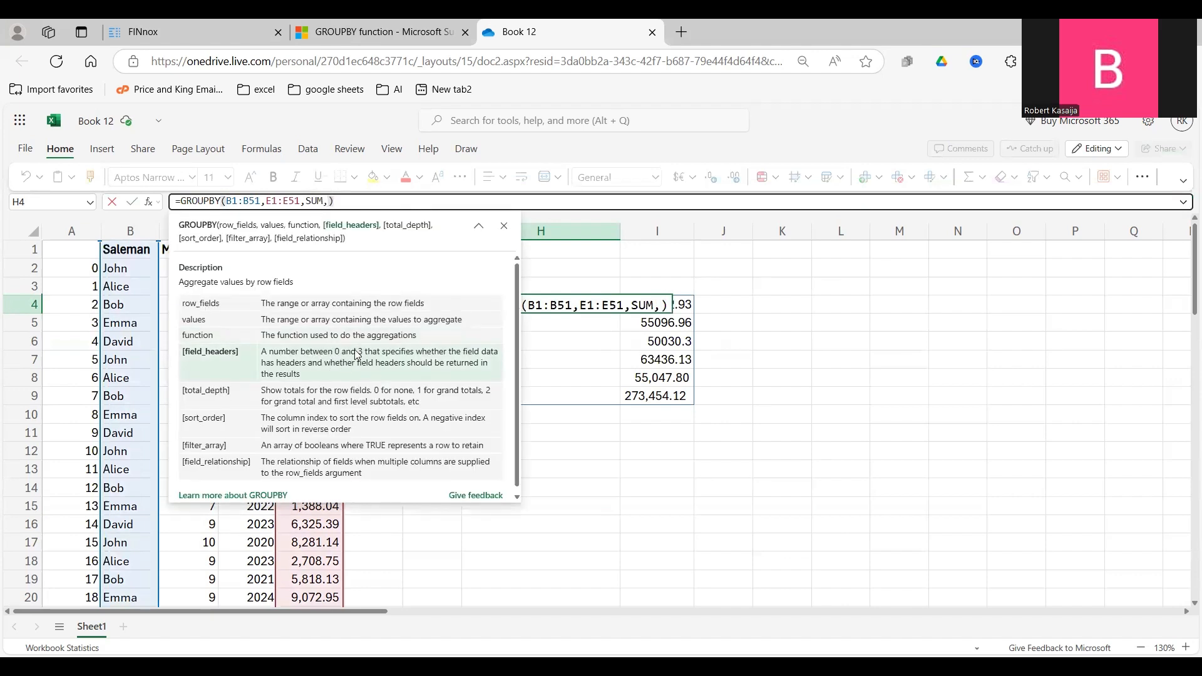
type("3")
key("Return")
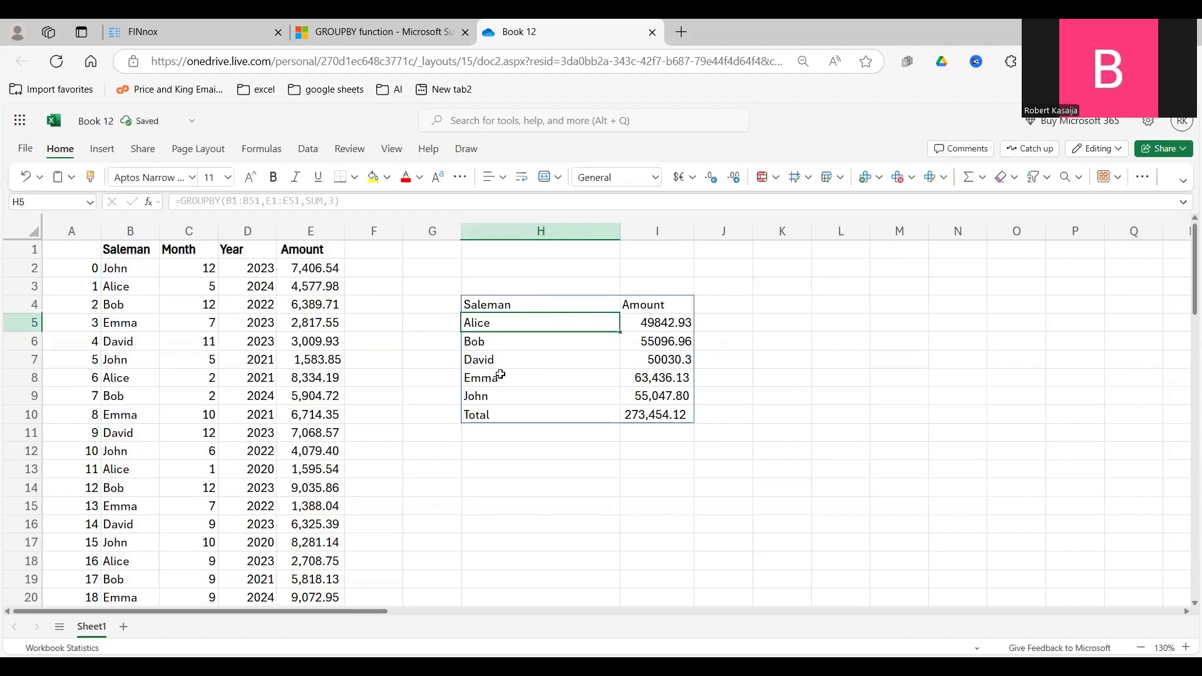
left_click(643, 354)
left_click_drag(494, 303, 655, 298)
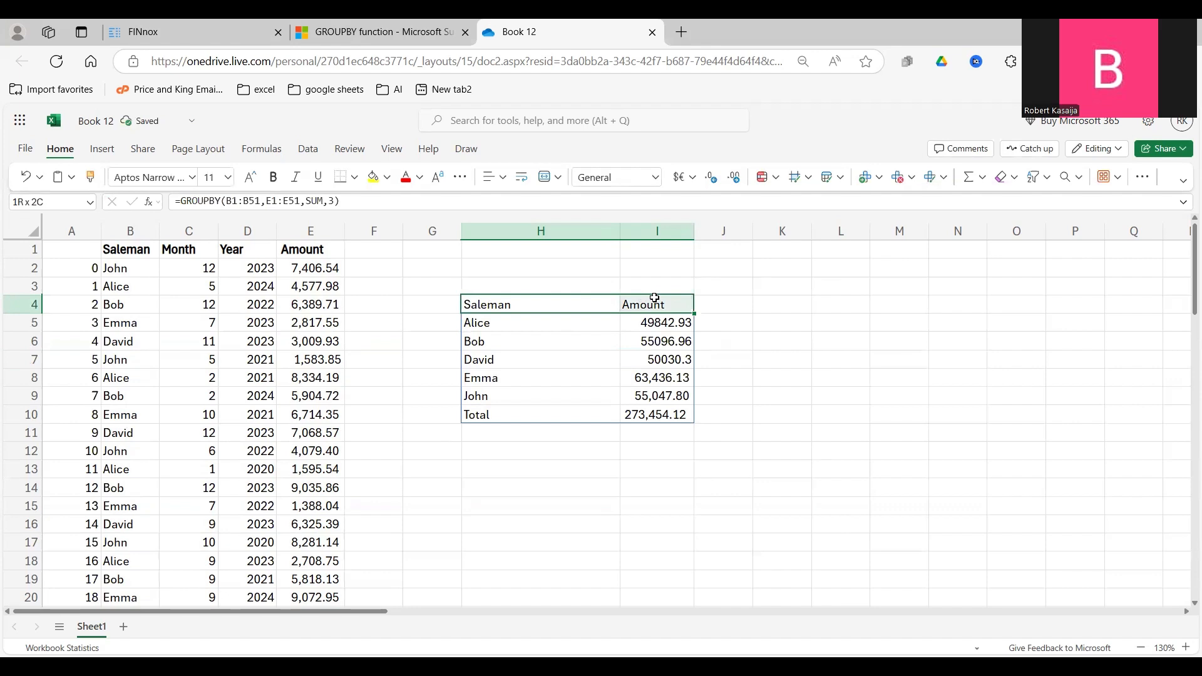
Add a total_depth argument of 0 to the GROUPBY formula from cell I4 to omit the totals.
left_click(654, 299)
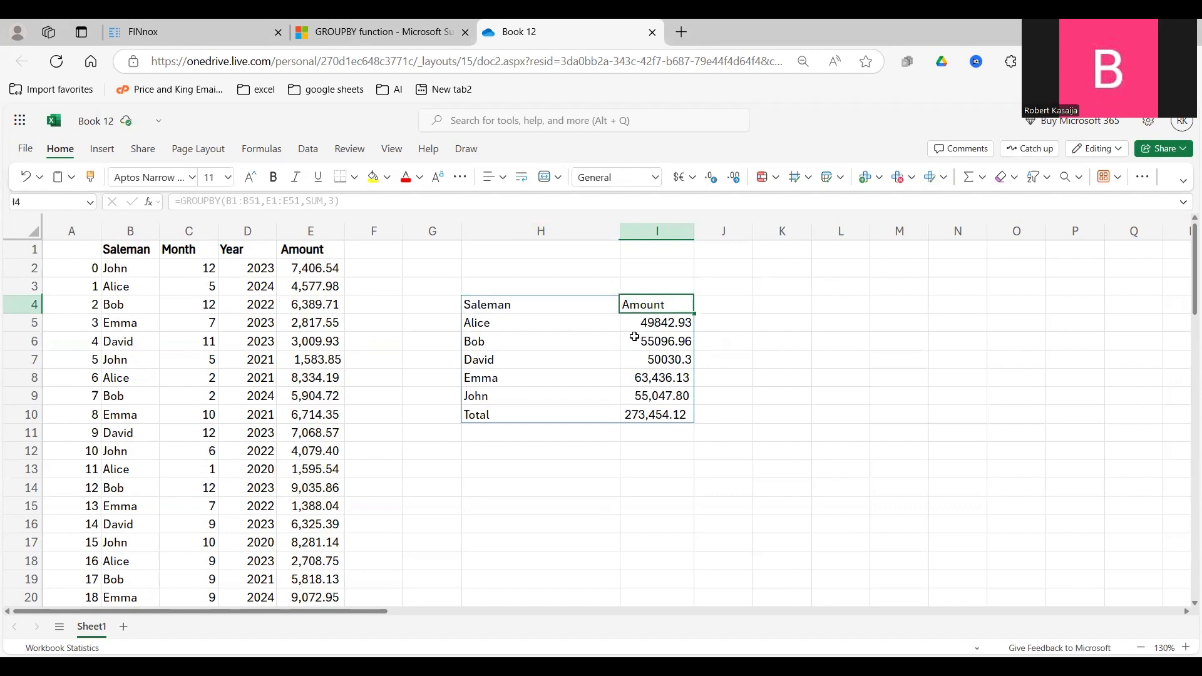
left_click(334, 201)
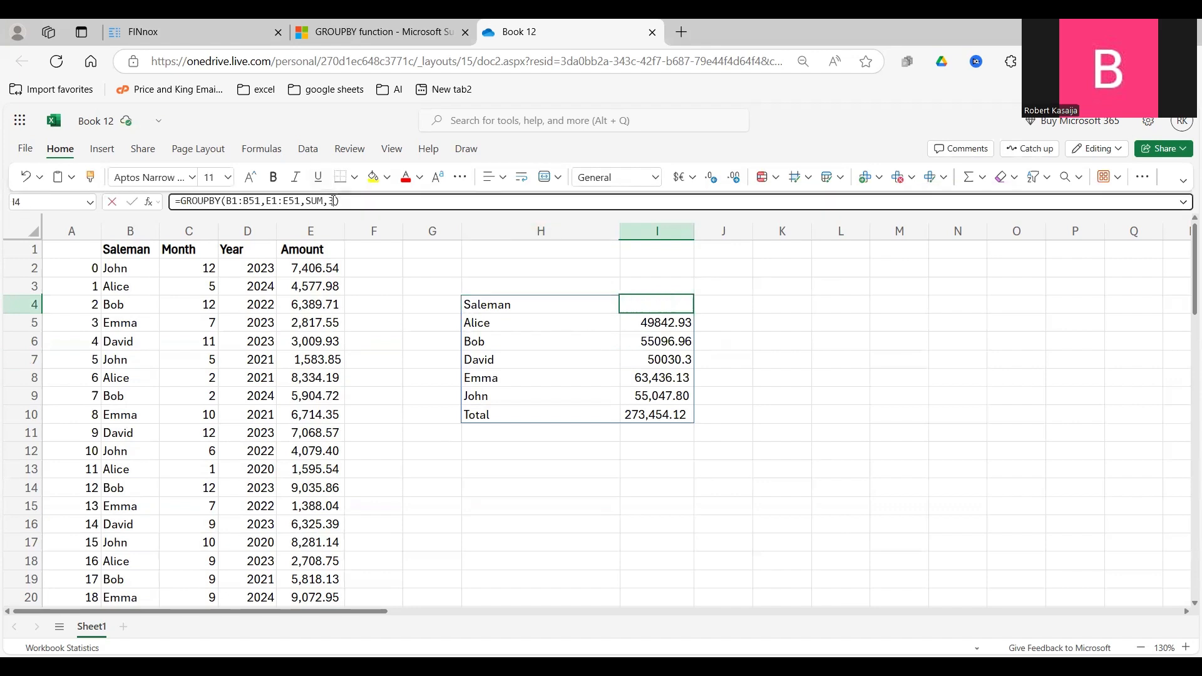
type(",0")
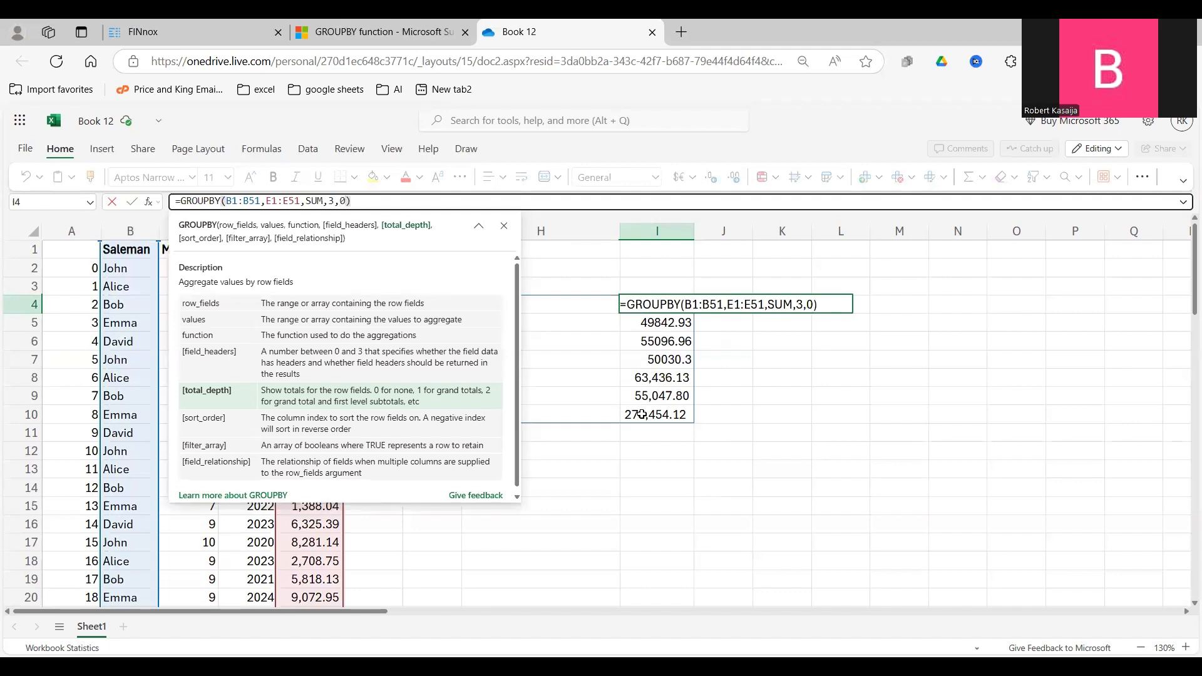
key("Return")
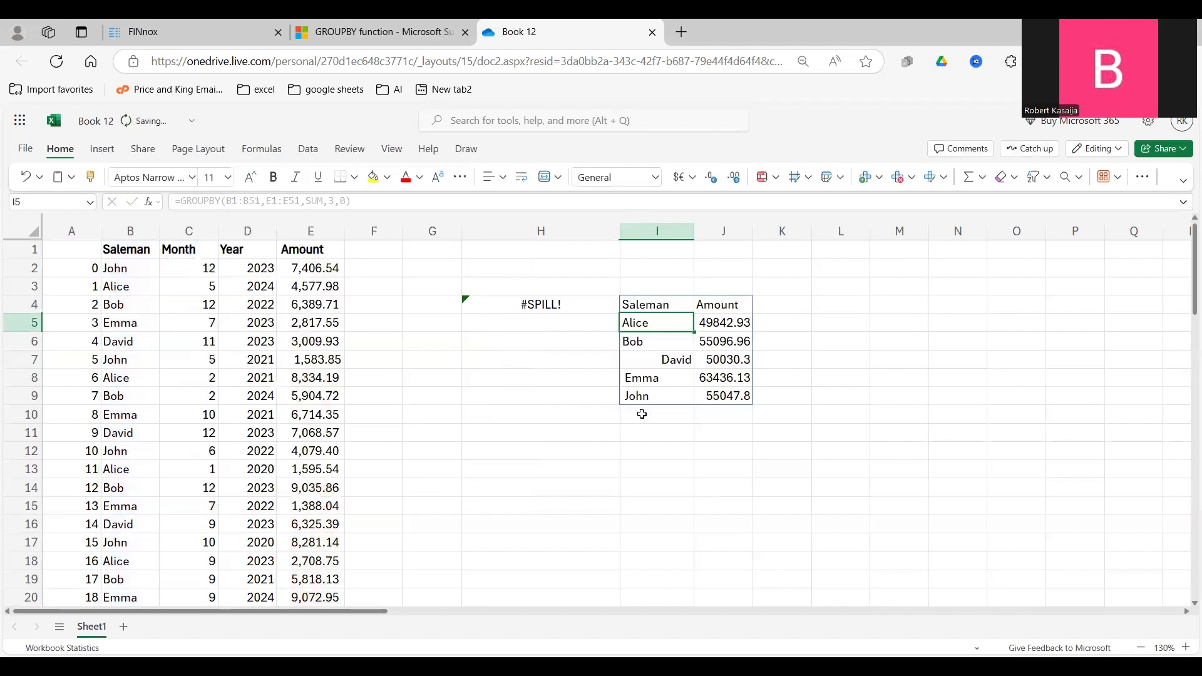
left_click(650, 300)
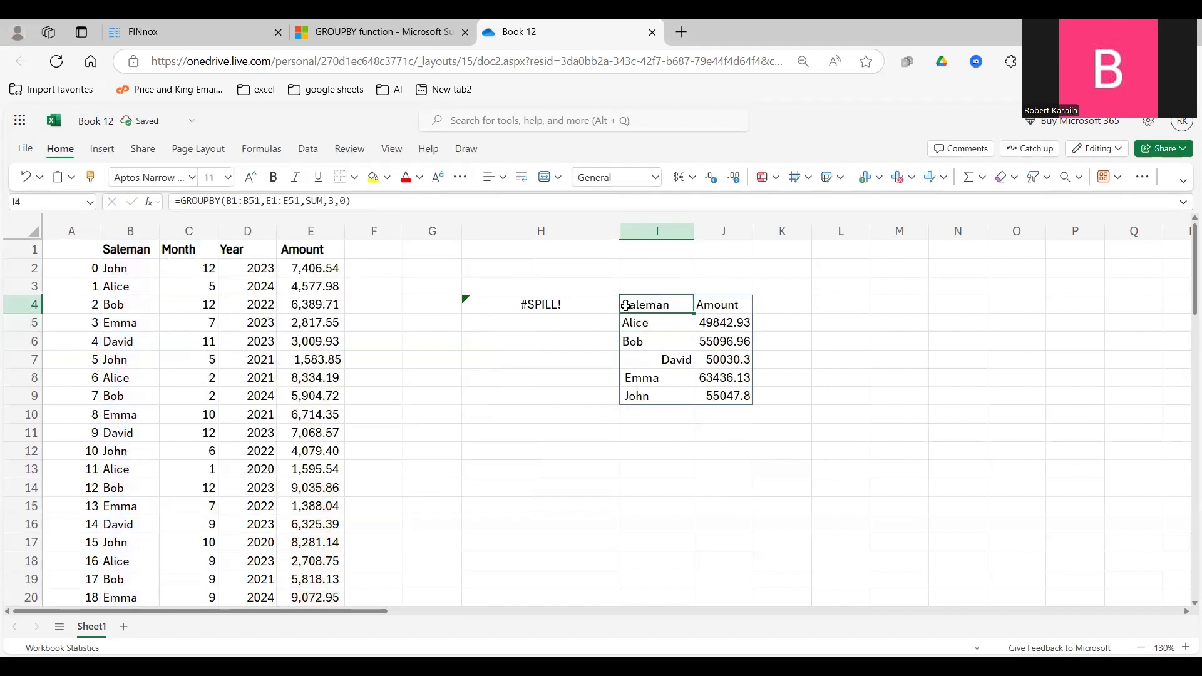
Delete the misplaced GROUPBY formula from cell I4.
left_click(559, 301)
left_click(648, 306)
key("Delete")
Add a total_depth argument of 0 to the GROUPBY formula in H4 and check the last row of the result.
left_click(535, 306)
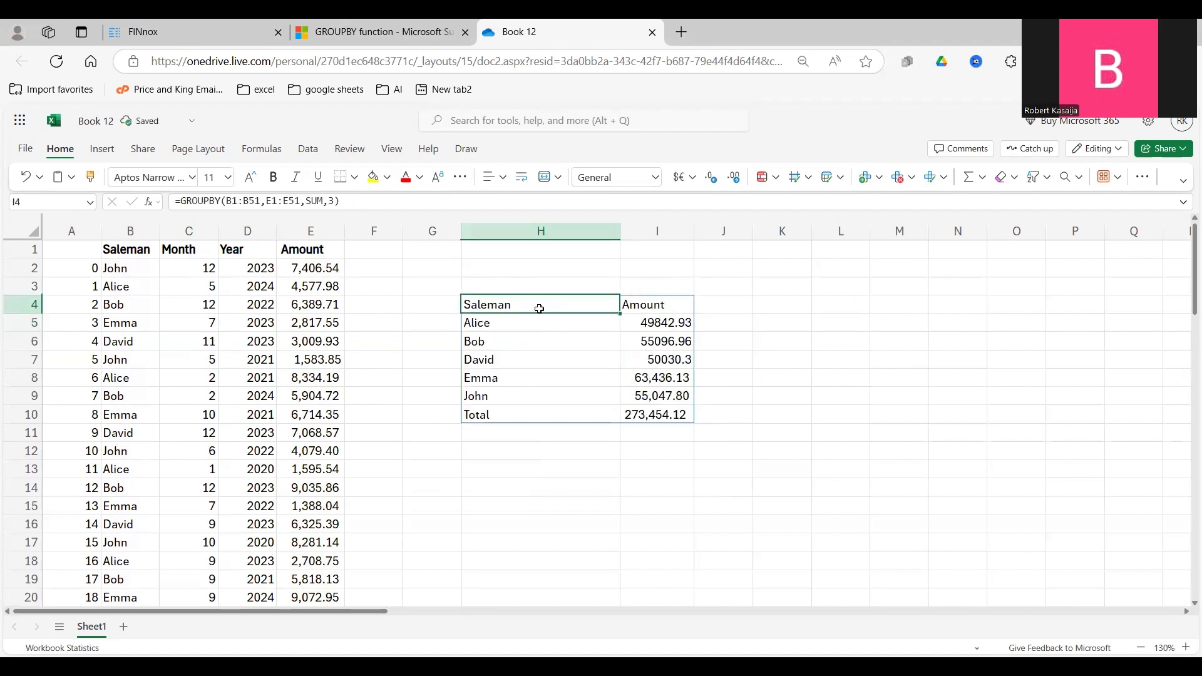
left_click(333, 201)
type(",0")
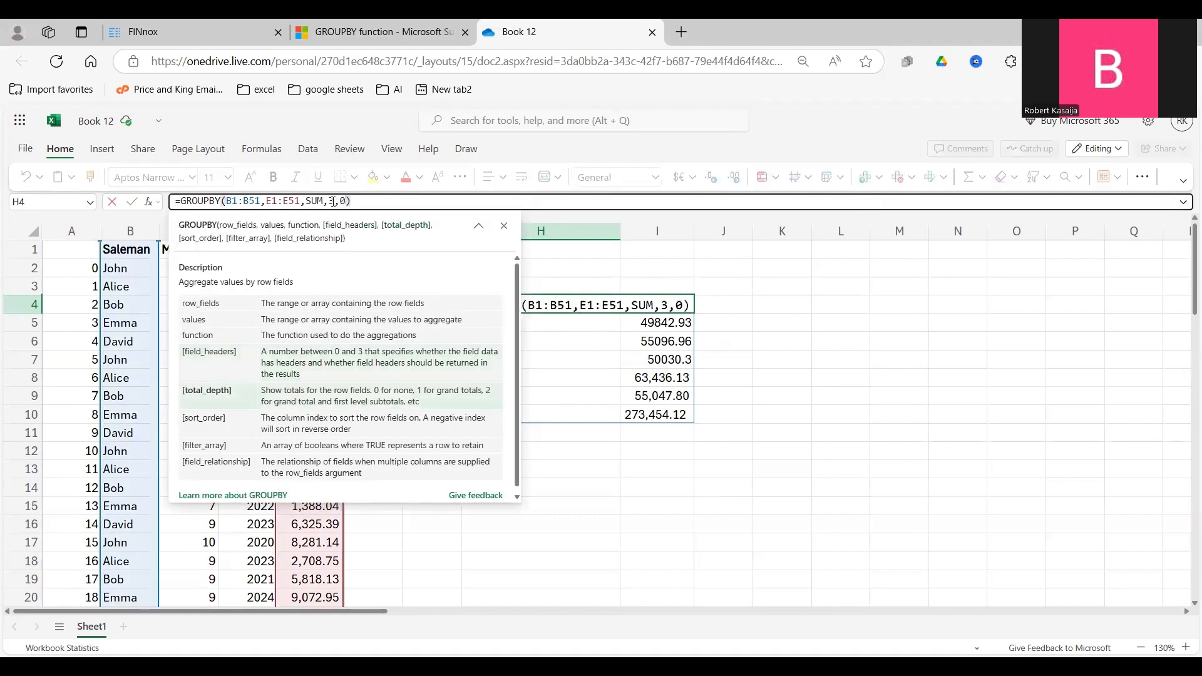
key("Return")
left_click(489, 396)
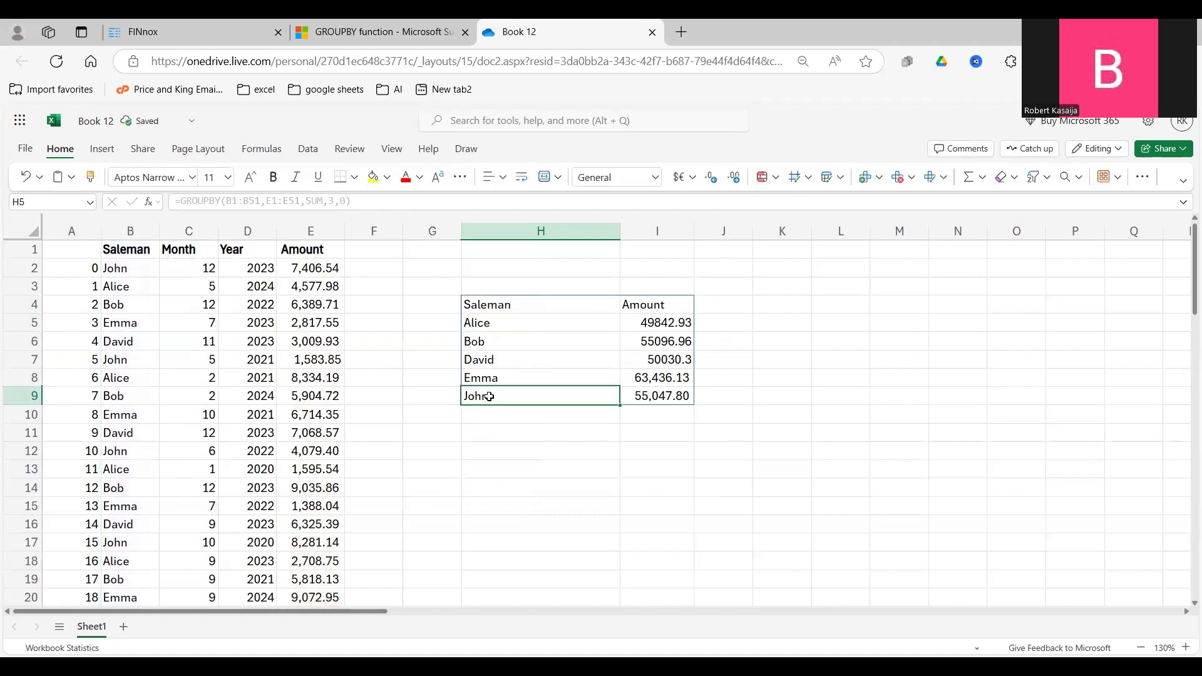
left_click(651, 397)
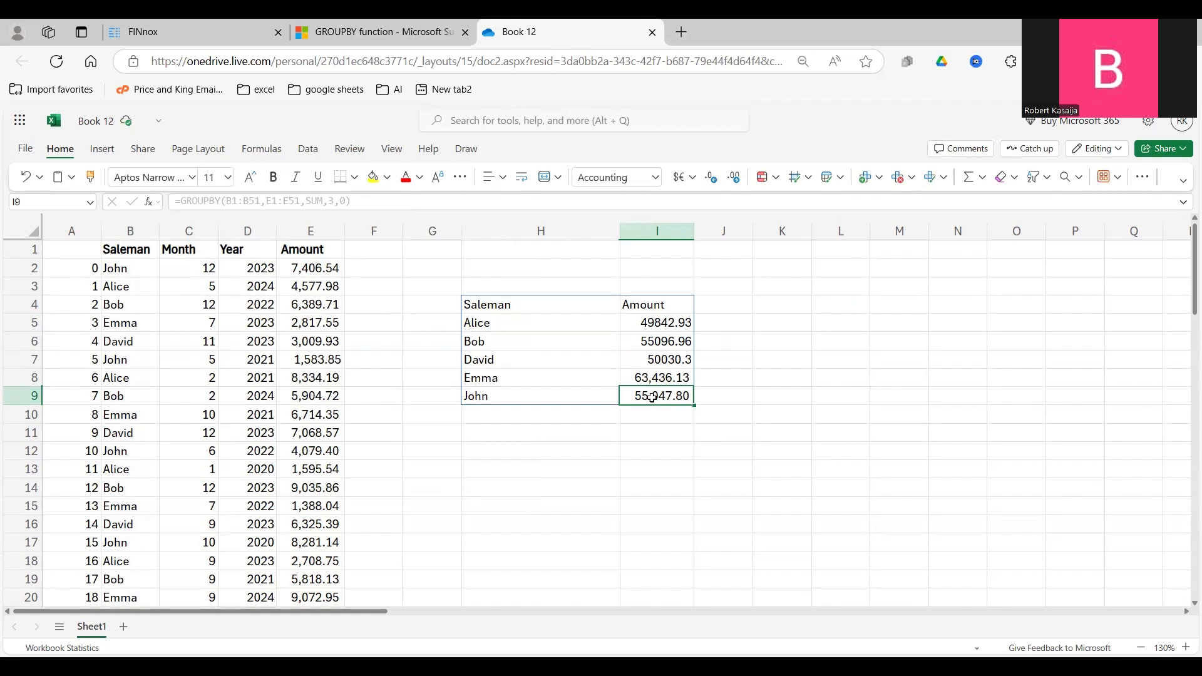
Set the total_depth argument of the H4 GROUPBY formula to 1 and check the grand total row.
left_click(491, 307)
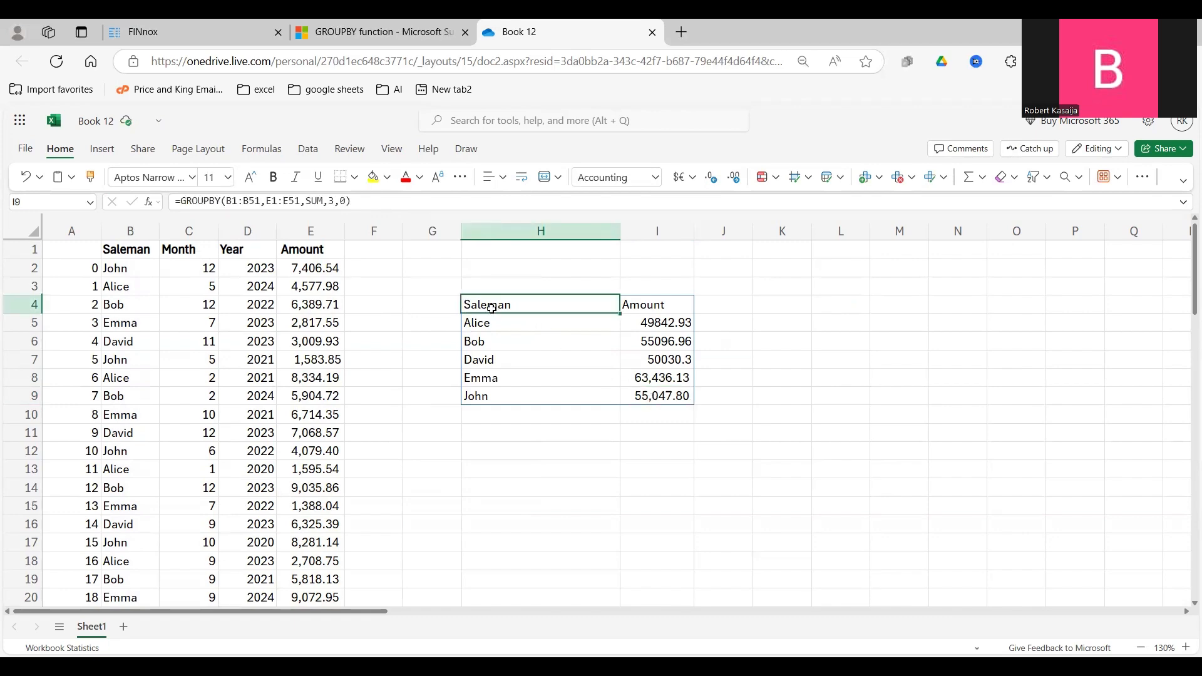
left_click(345, 200)
key("BackSpace")
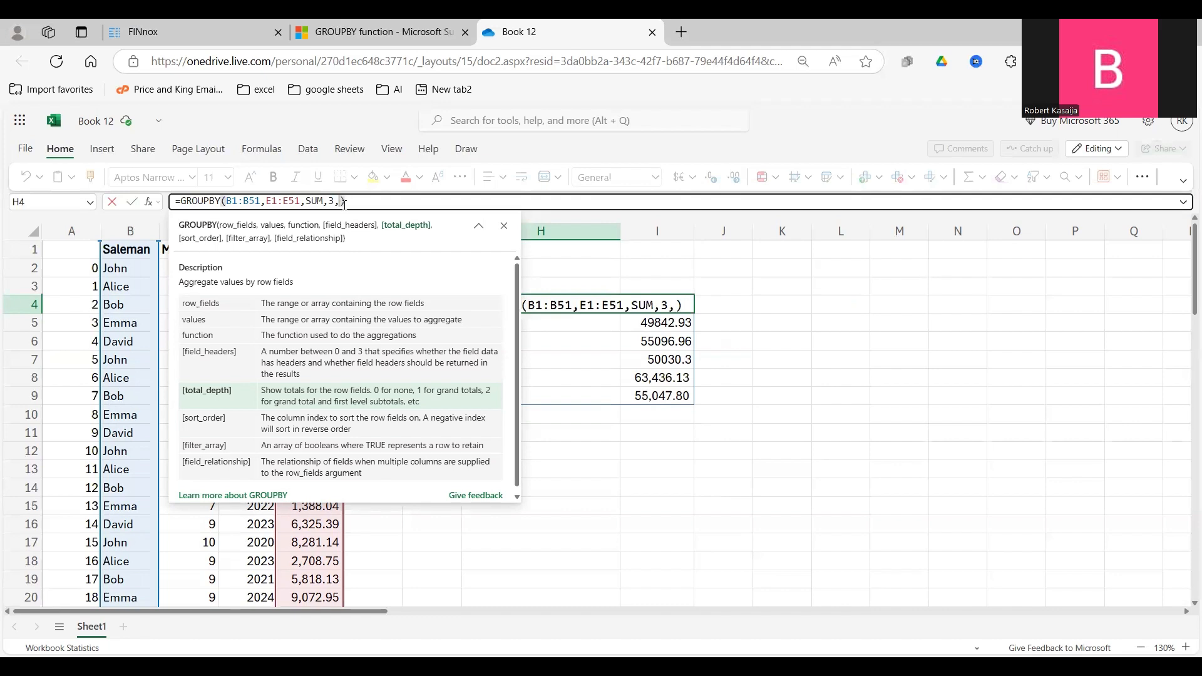
key("Return")
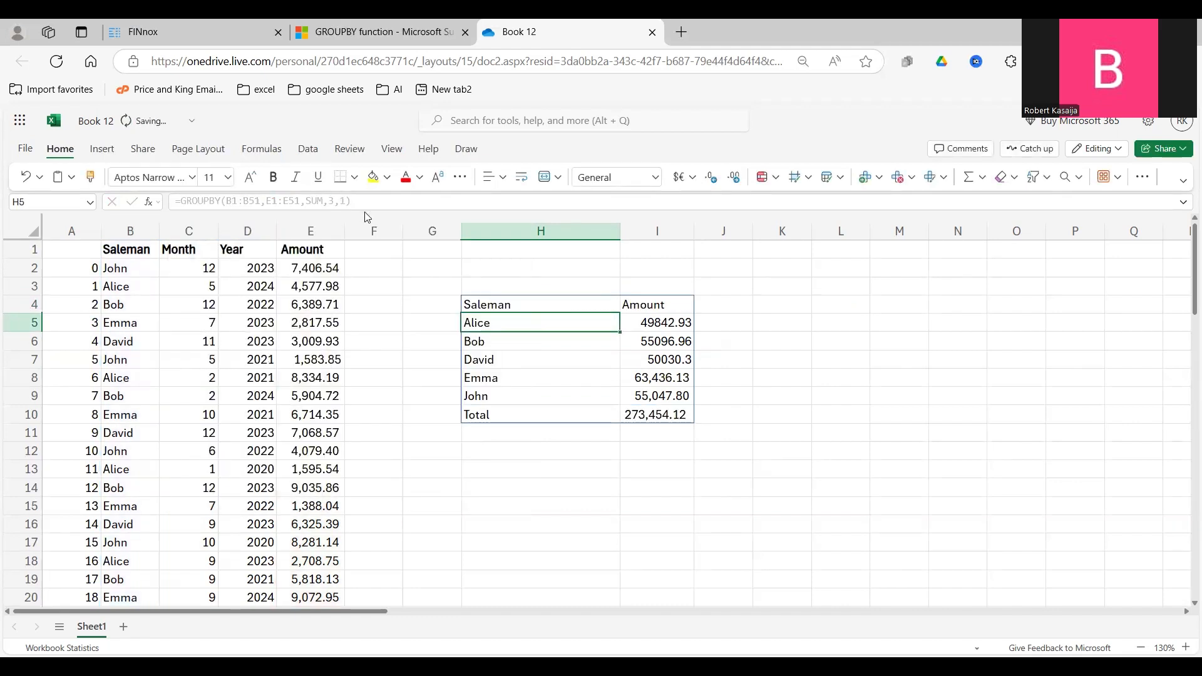
left_click(495, 410)
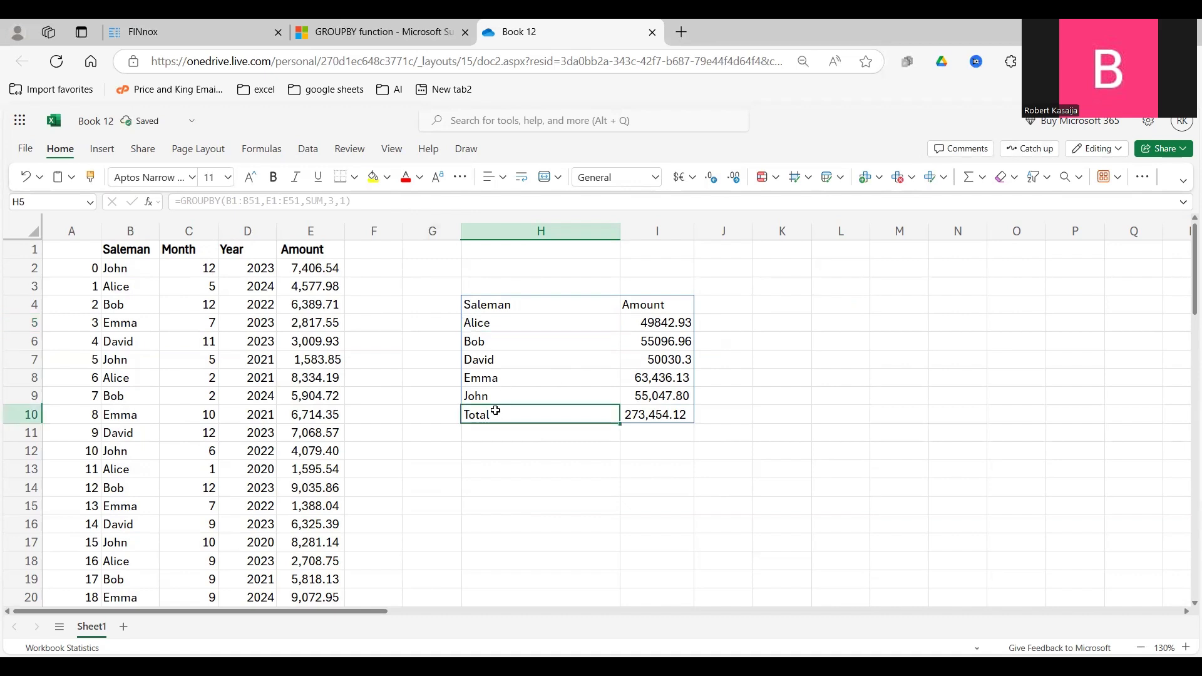
left_click(652, 411)
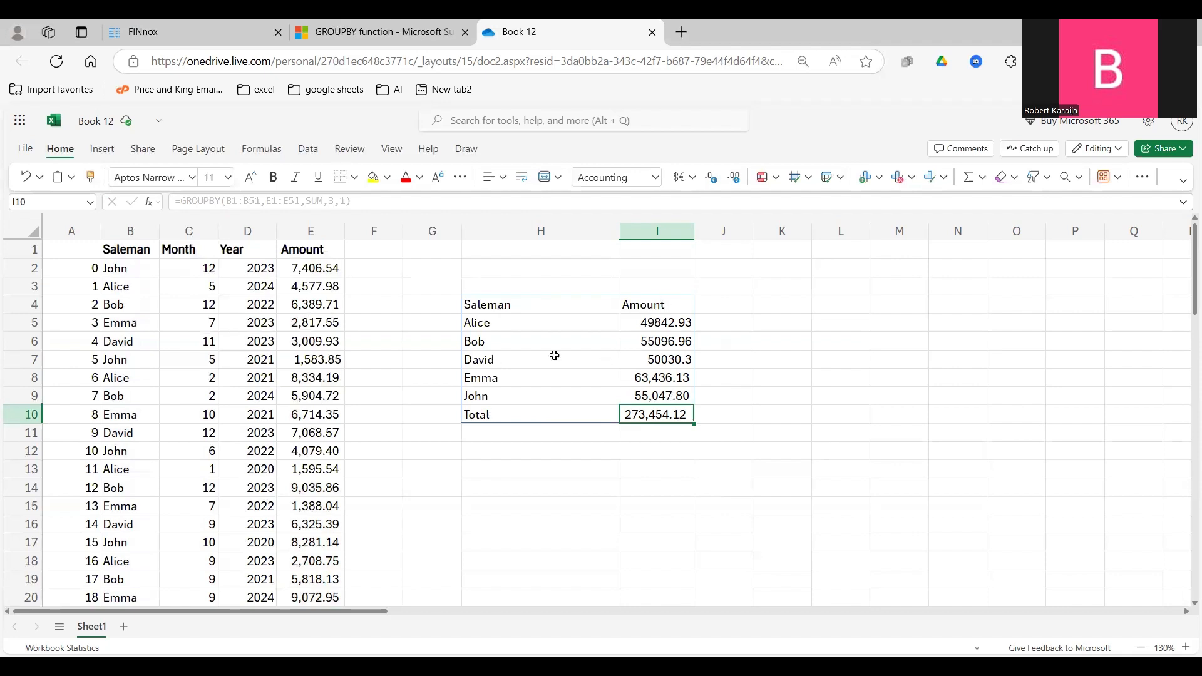
Add a sort_order argument of 1 to the GROUPBY formula in H4 to sort by the Saleman column.
left_click(510, 320)
left_click_drag(523, 304, 522, 407)
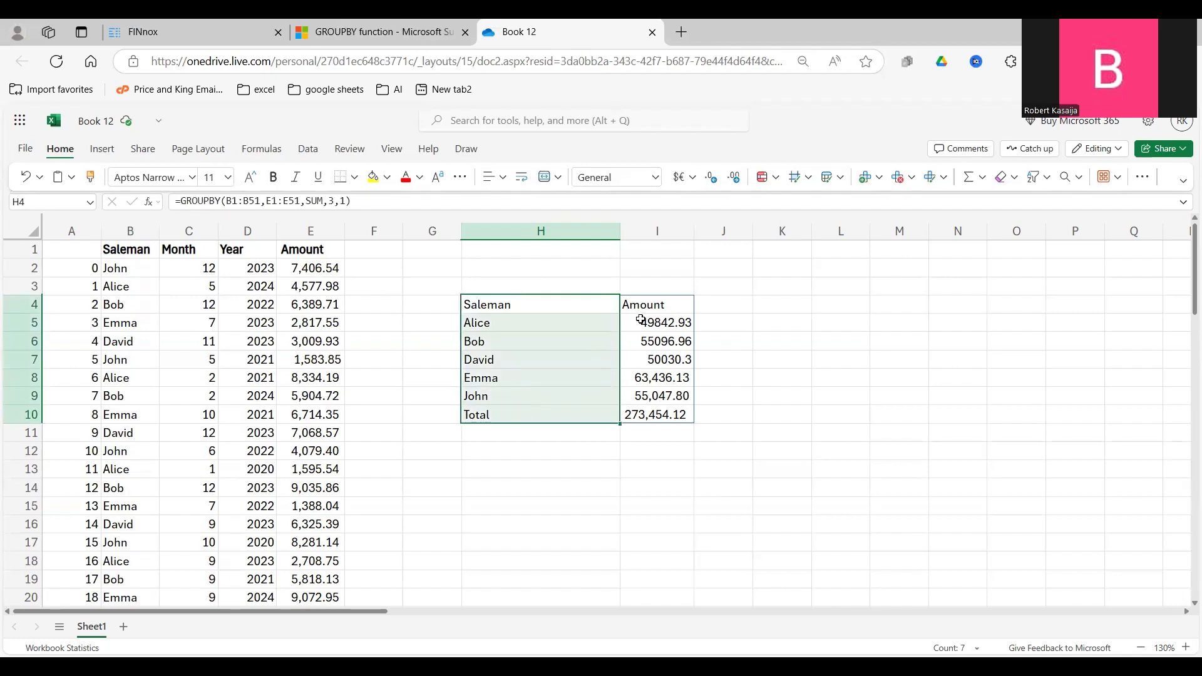
left_click_drag(663, 305, 667, 412)
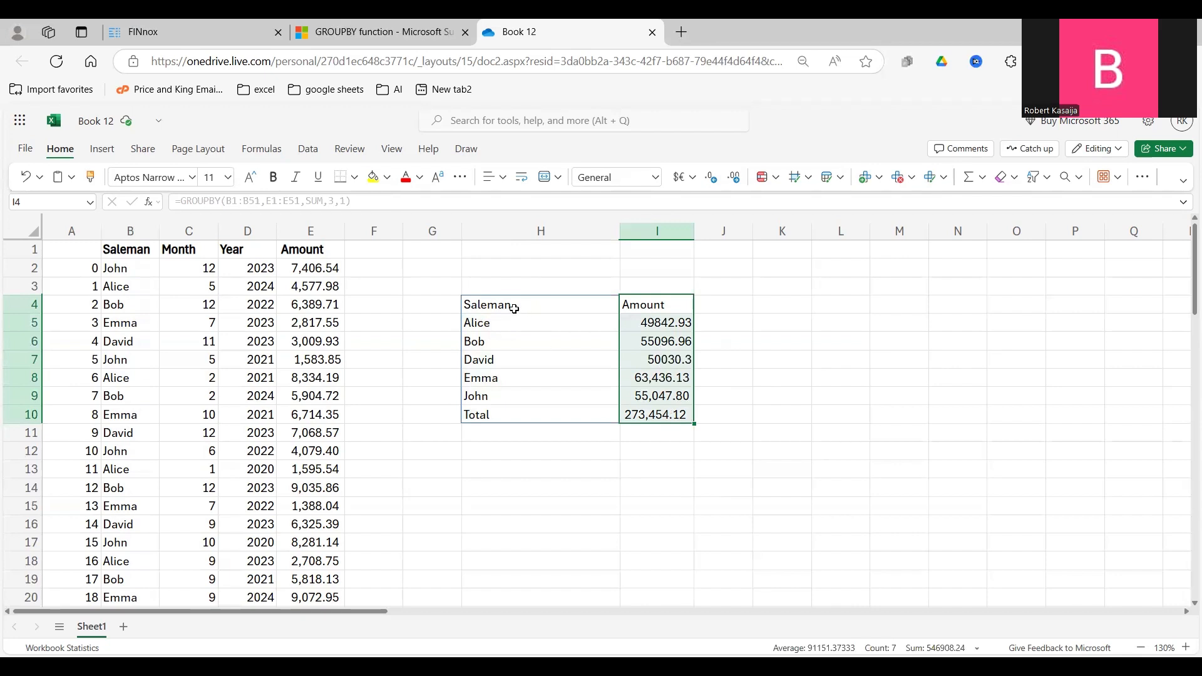
left_click_drag(515, 308, 520, 421)
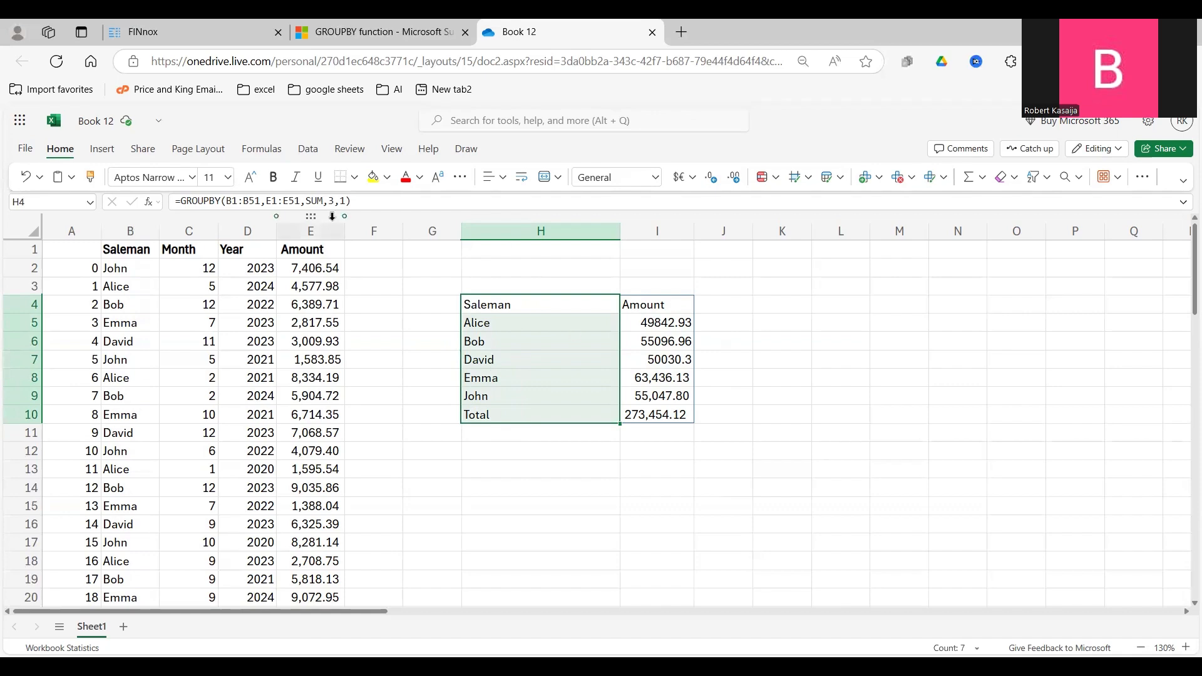
left_click(345, 201)
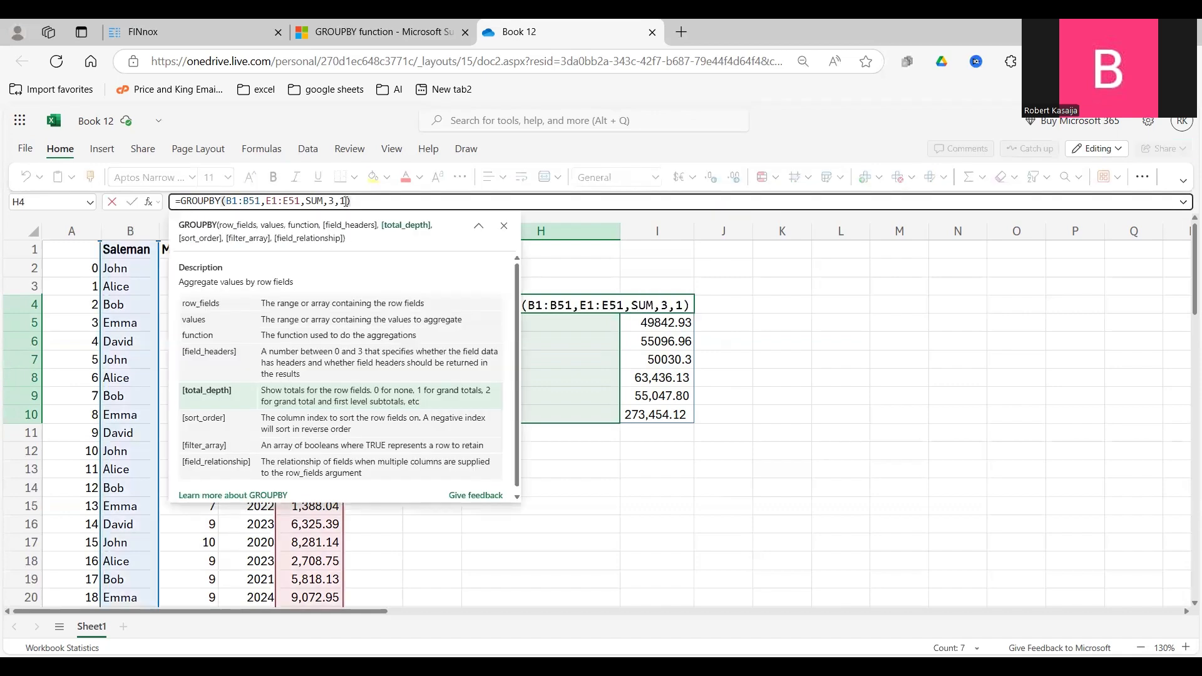
type(",1")
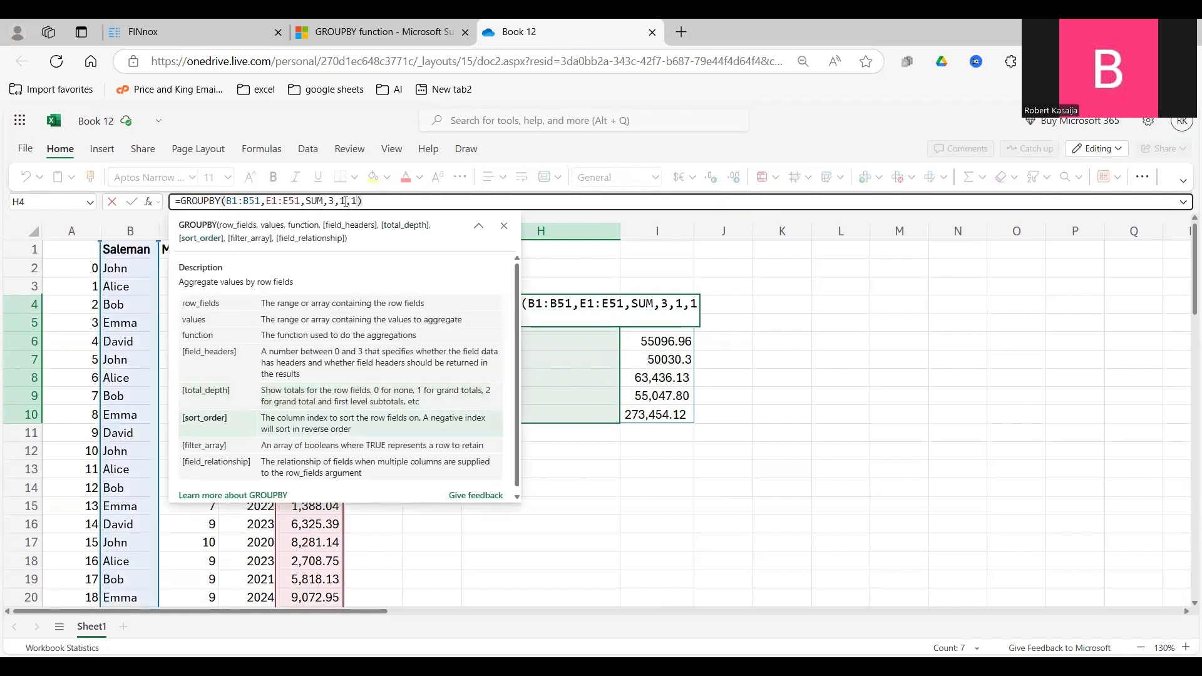
key("Return")
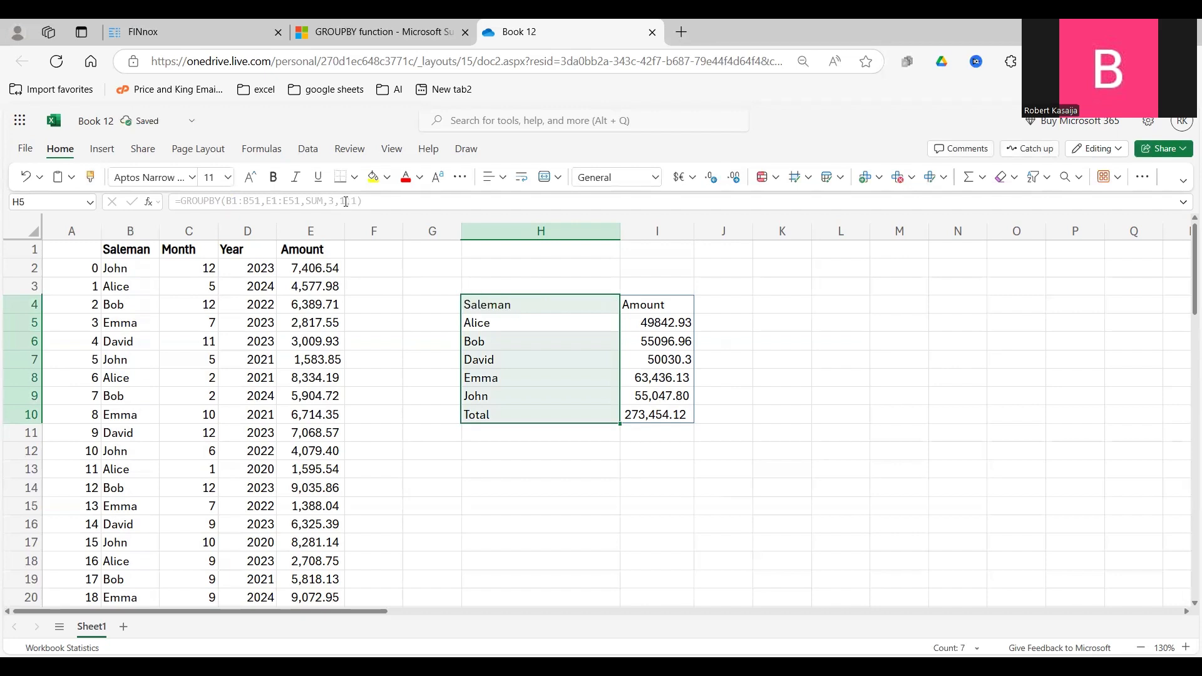
Examine the order of the salesman names and their amounts in the GROUPBY result.
left_click(542, 360)
left_click_drag(517, 322, 509, 393)
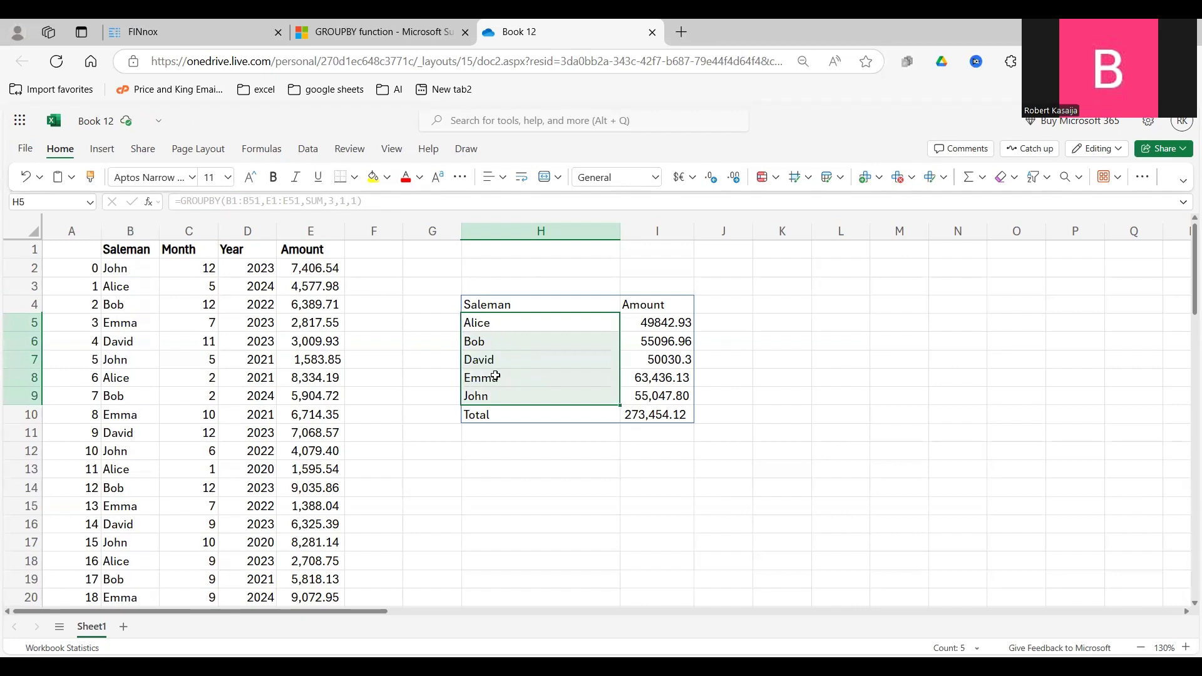
left_click(506, 324)
left_click(503, 341)
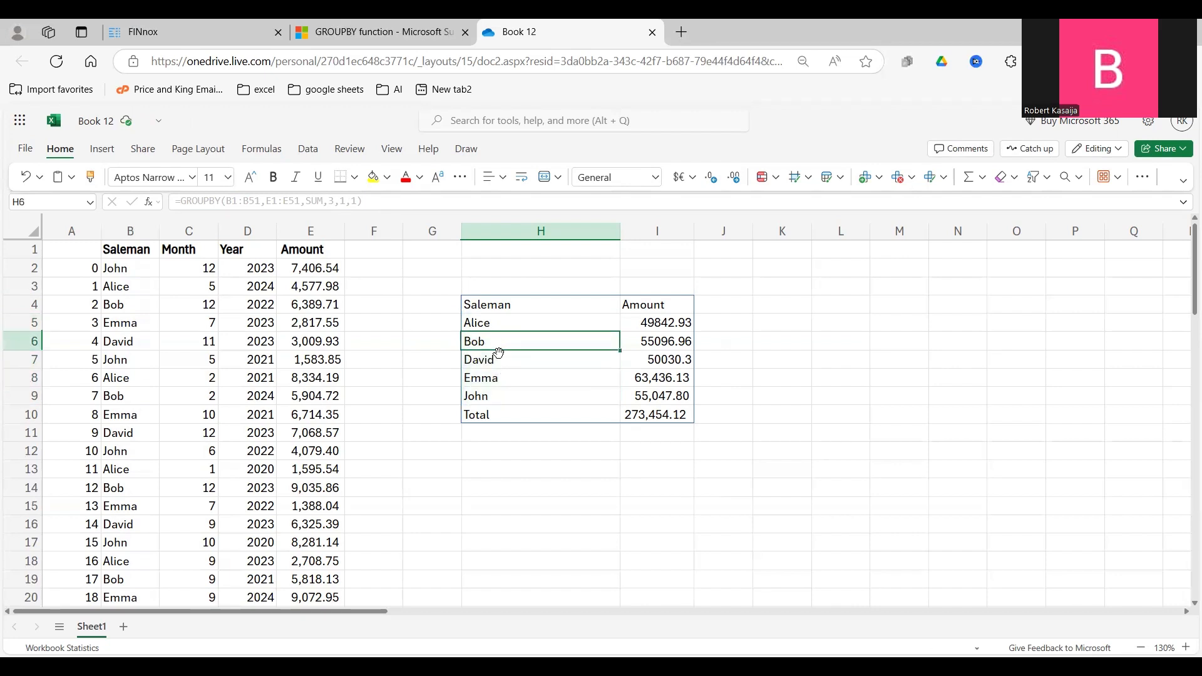
left_click(498, 360)
left_click(498, 378)
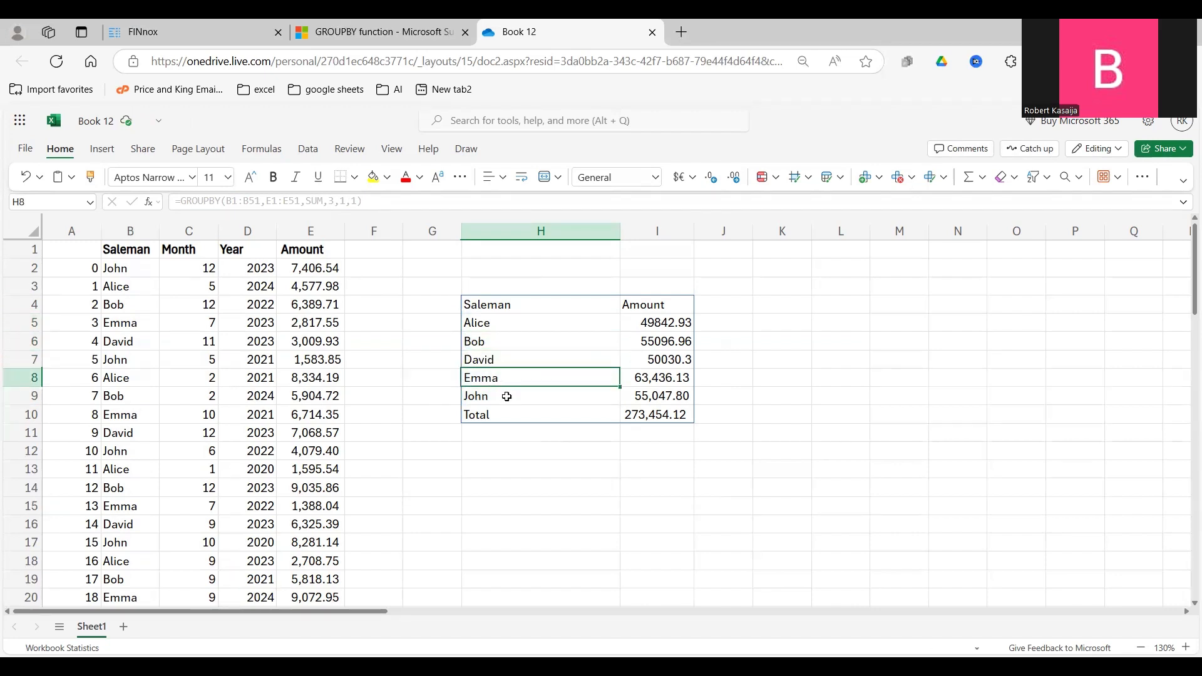
left_click_drag(512, 401, 533, 410)
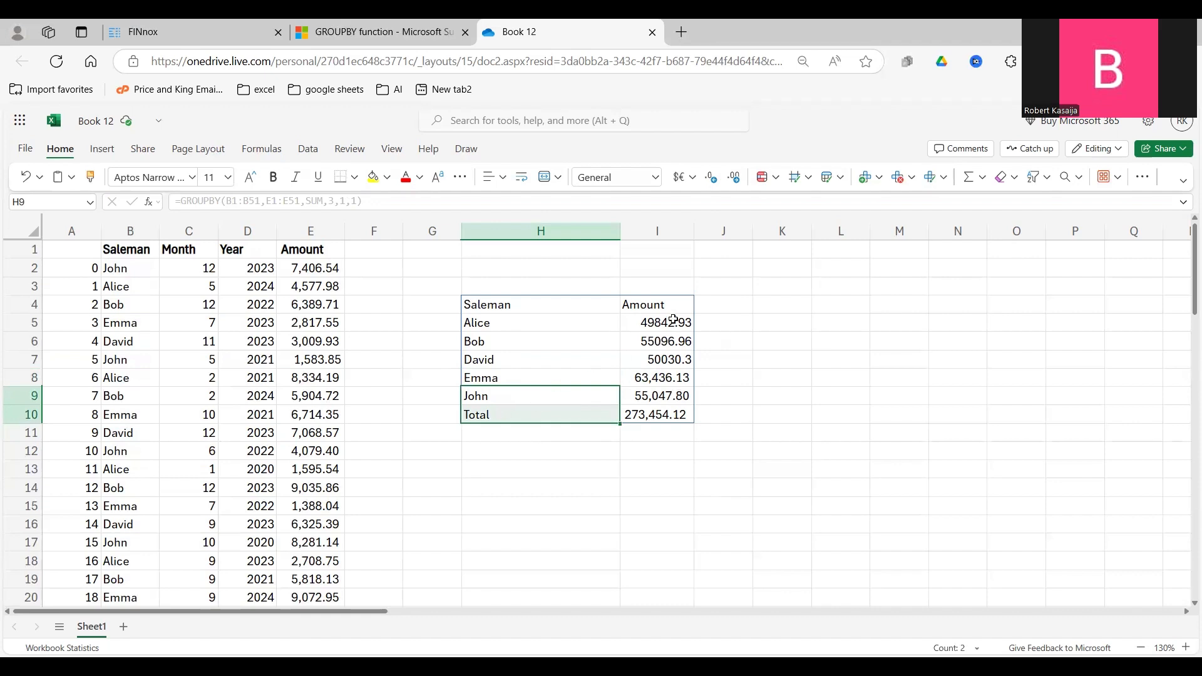
left_click_drag(668, 322, 651, 340)
Set the sort_order argument of the H4 GROUPBY formula to 2 and check the order of the Amount column.
left_click(504, 307)
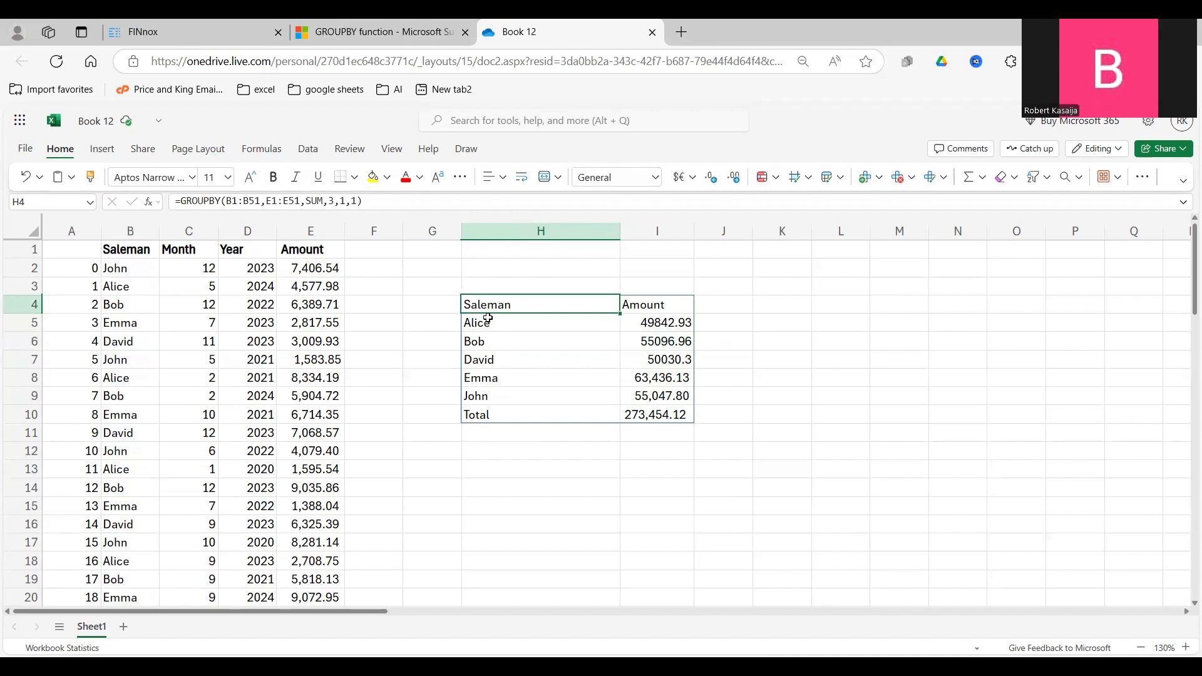
left_click(356, 201)
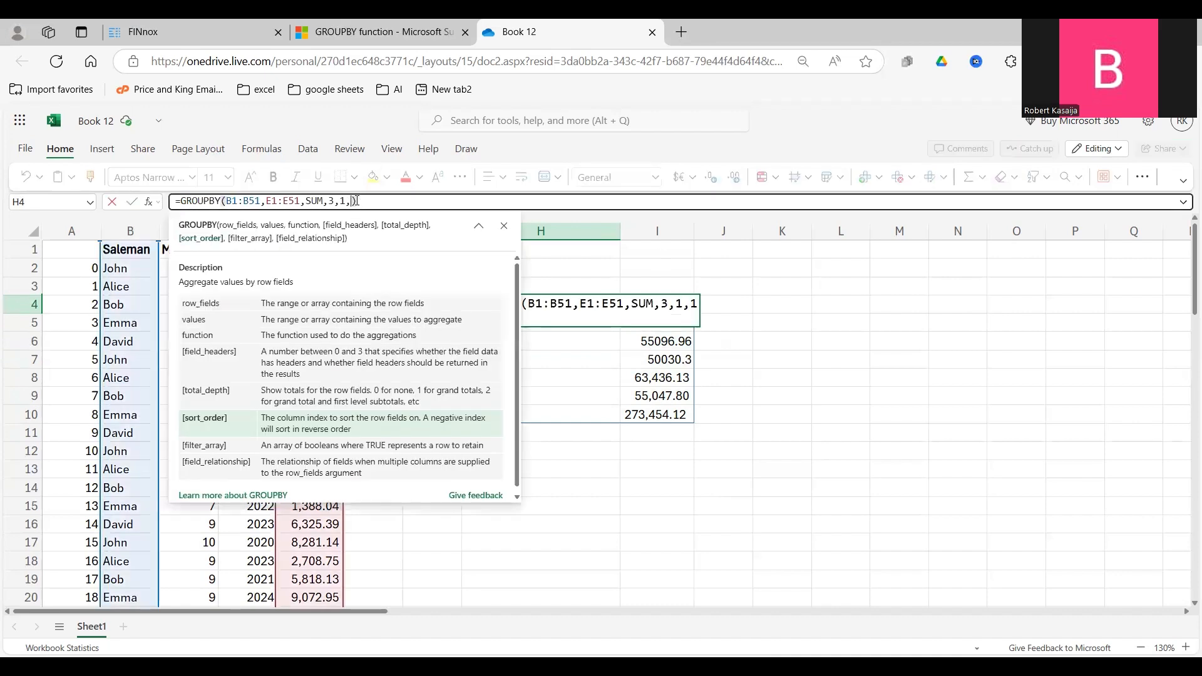
type("2")
key("Return")
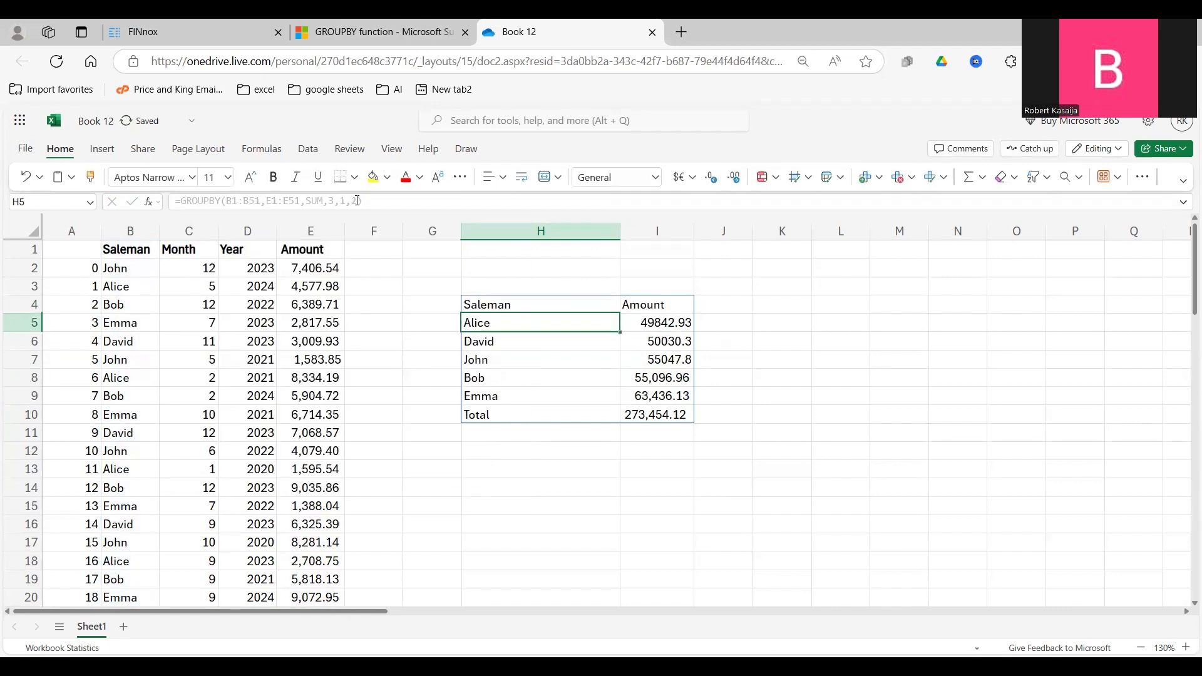
left_click_drag(666, 322, 669, 394)
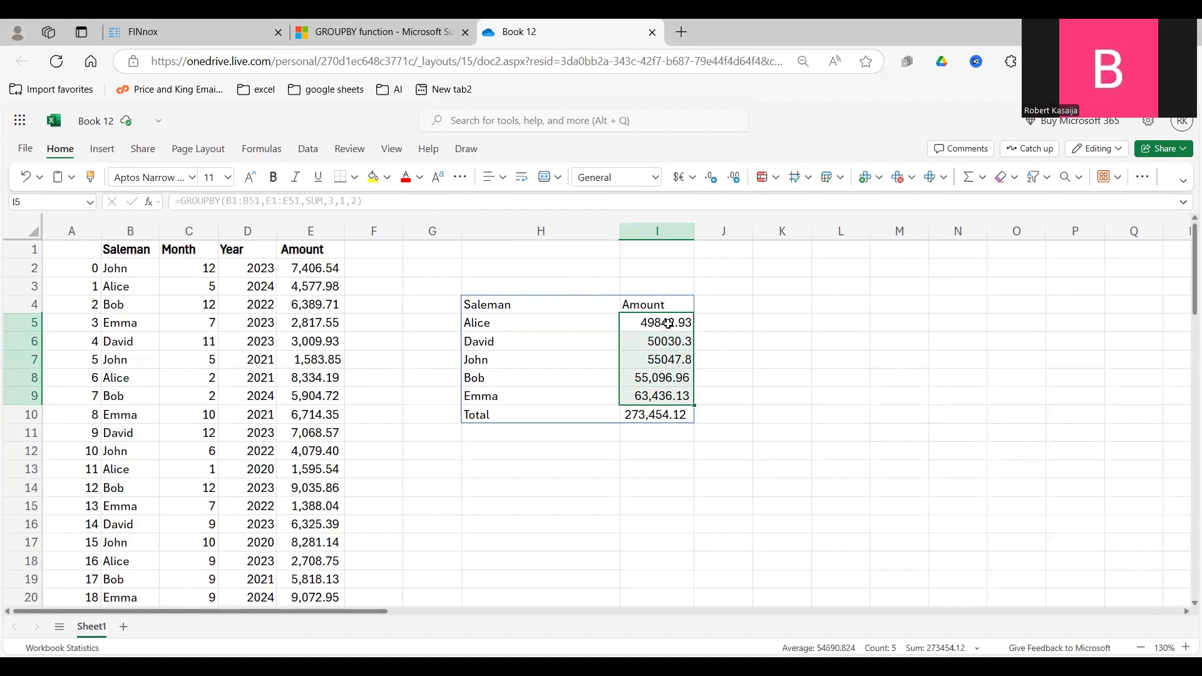
left_click(666, 329)
left_click(667, 349)
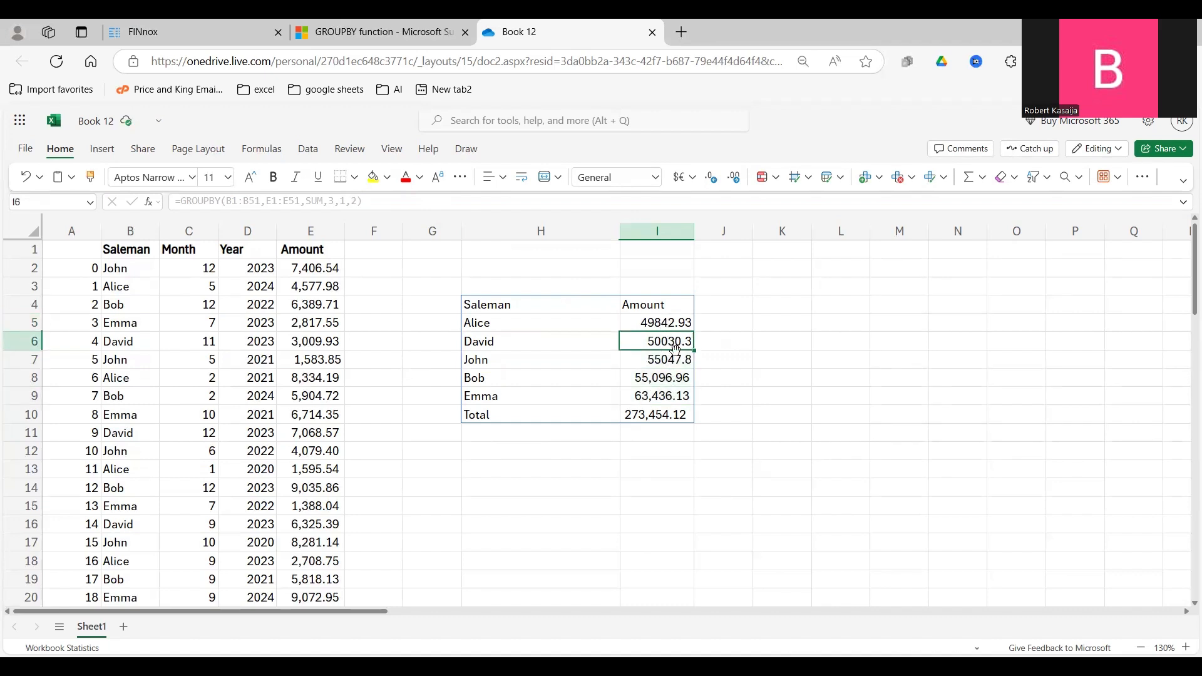
left_click(663, 377)
left_click(656, 397)
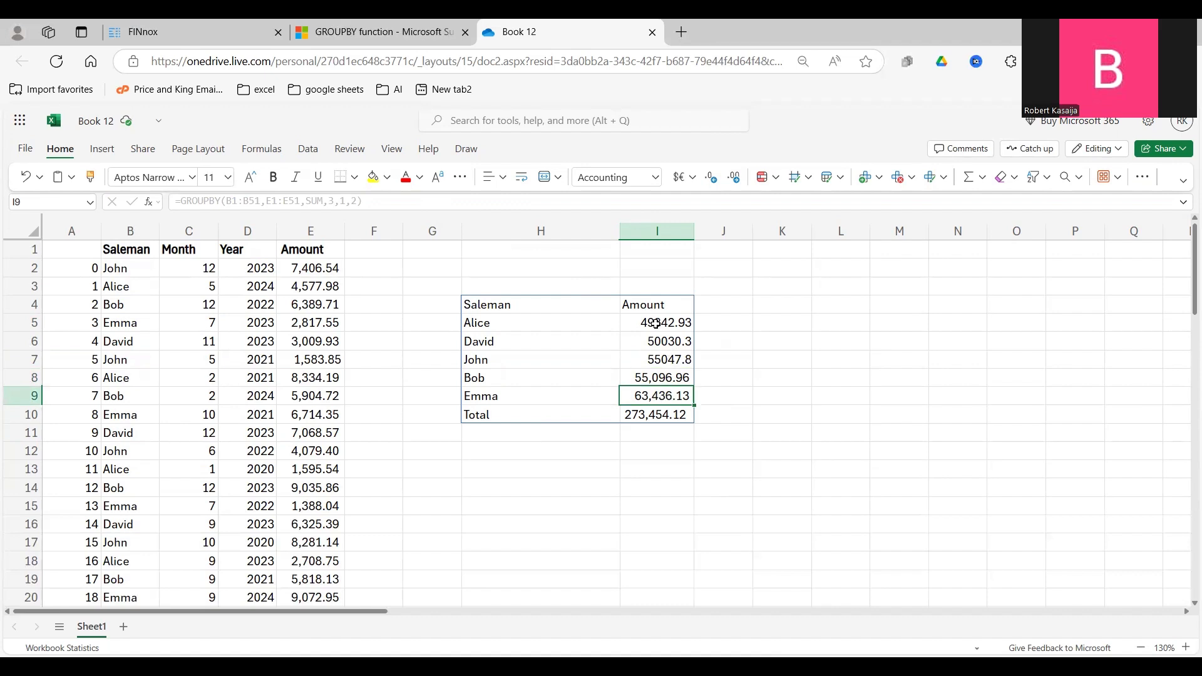